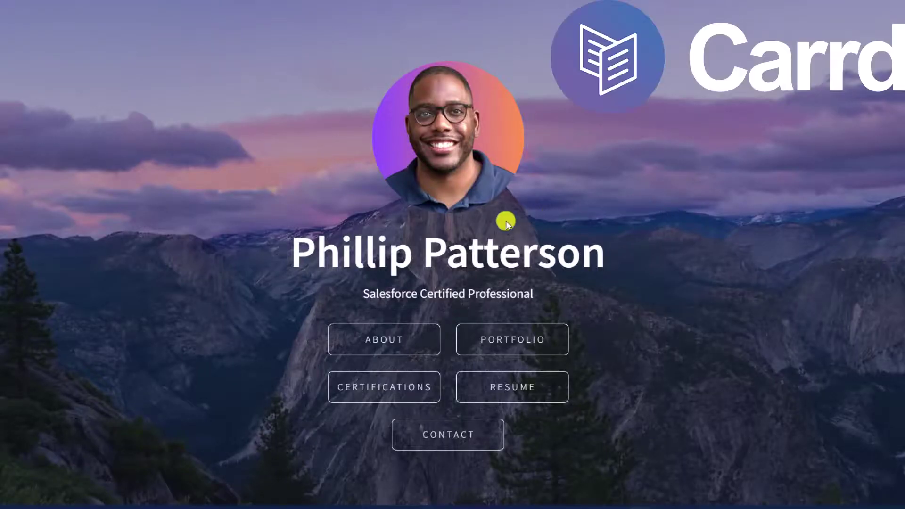
# Step: Tour the live site's About section and the Lightning App portfolio post, returning home
pyautogui.click(396, 342)
pyautogui.click(315, 53)
pyautogui.click(509, 343)
pyautogui.scroll(-4, 448, 189)
pyautogui.click(500, 141)
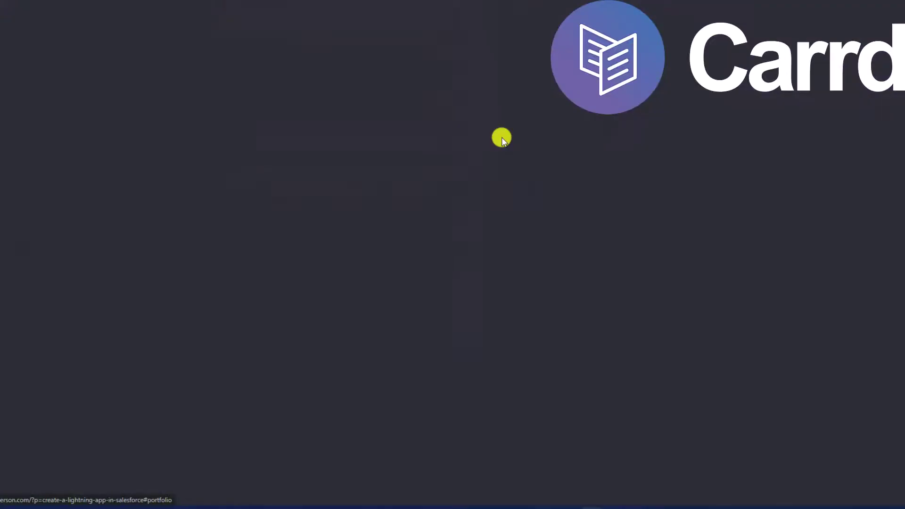
pyautogui.scroll(-6, 487, 175)
pyautogui.scroll(-3, 472, 283)
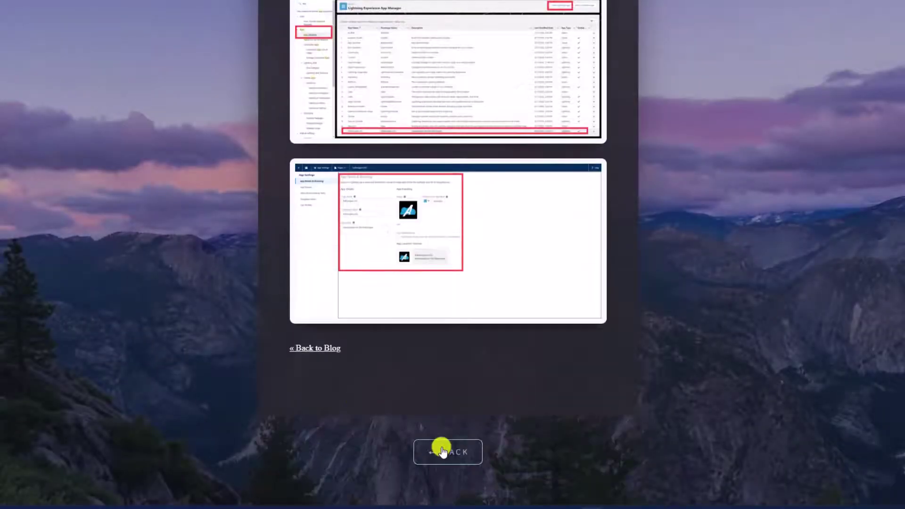
pyautogui.click(440, 448)
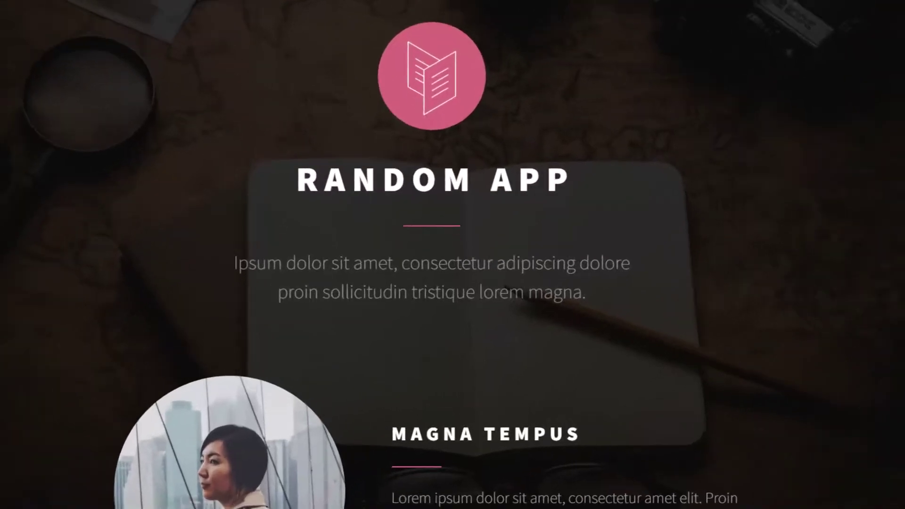
pyautogui.scroll(-2, 438, 264)
pyautogui.scroll(-4, 452, 255)
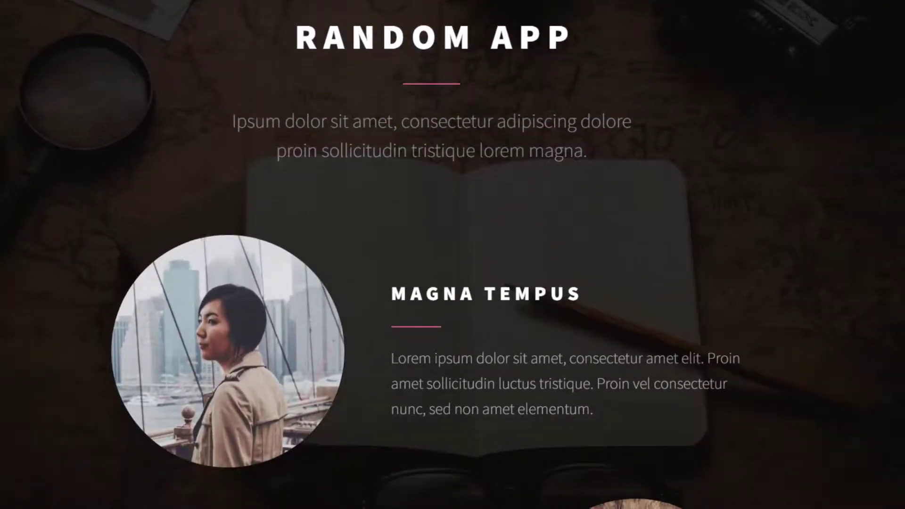
pyautogui.scroll(-4, 452, 255)
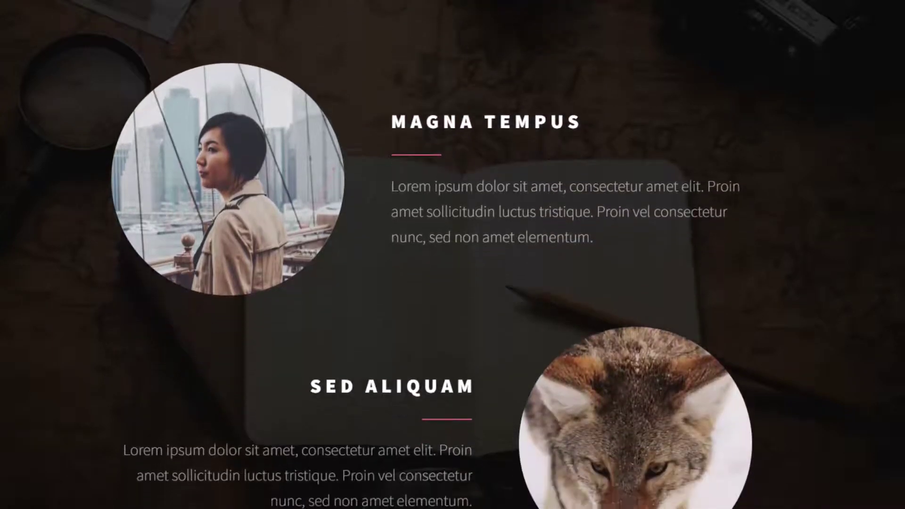
pyautogui.scroll(-5, 453, 254)
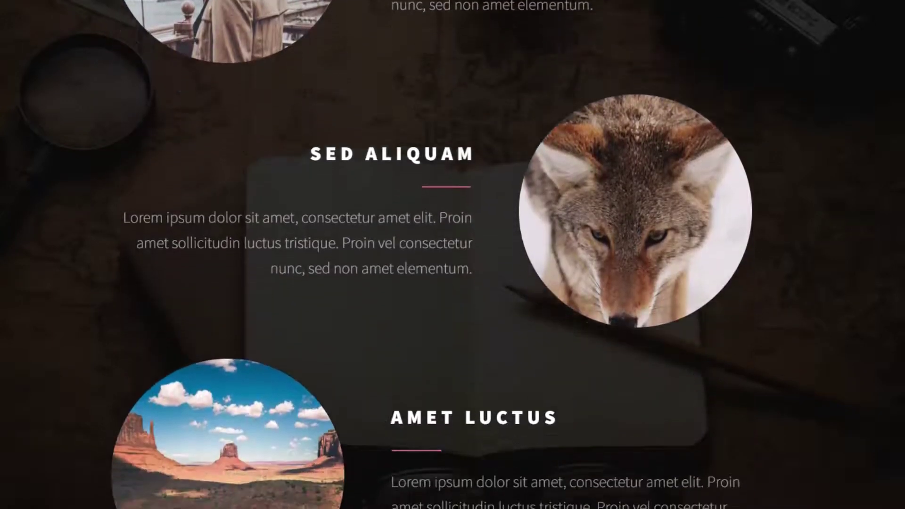
pyautogui.scroll(-5, 452, 254)
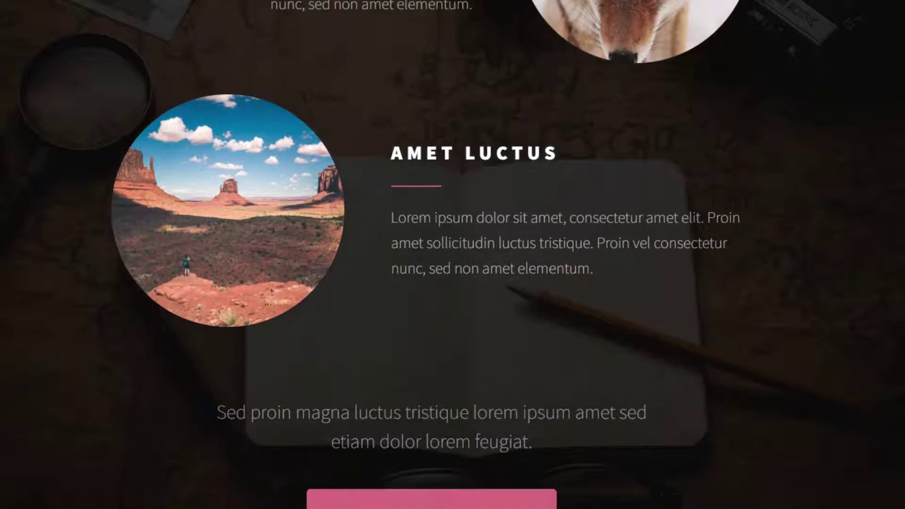
pyautogui.scroll(-3, 453, 255)
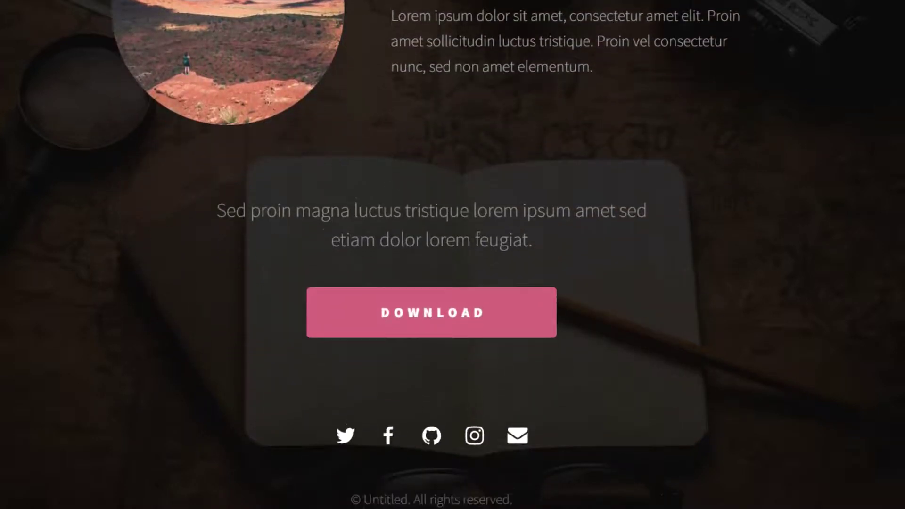
pyautogui.scroll(-1, 453, 255)
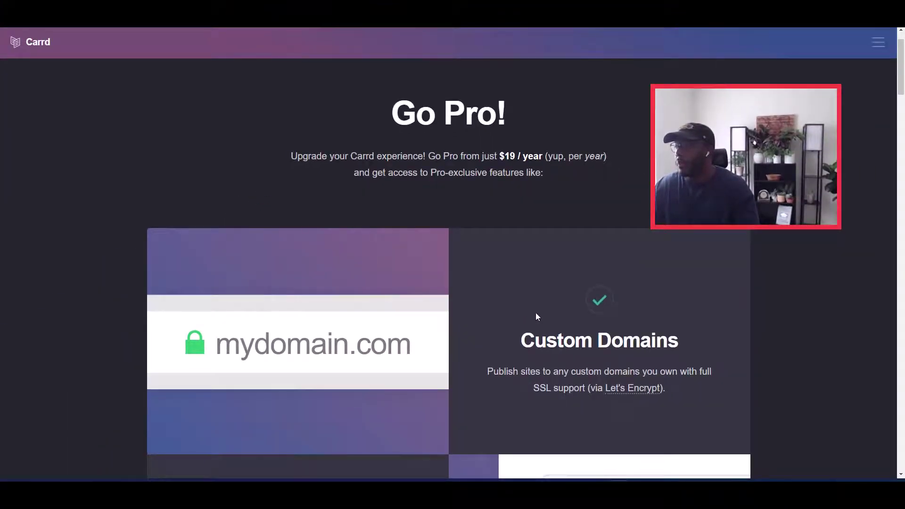
# Step: Scroll through the Go Pro pricing page showing plans from $19 / year
pyautogui.scroll(-5, 535, 312)
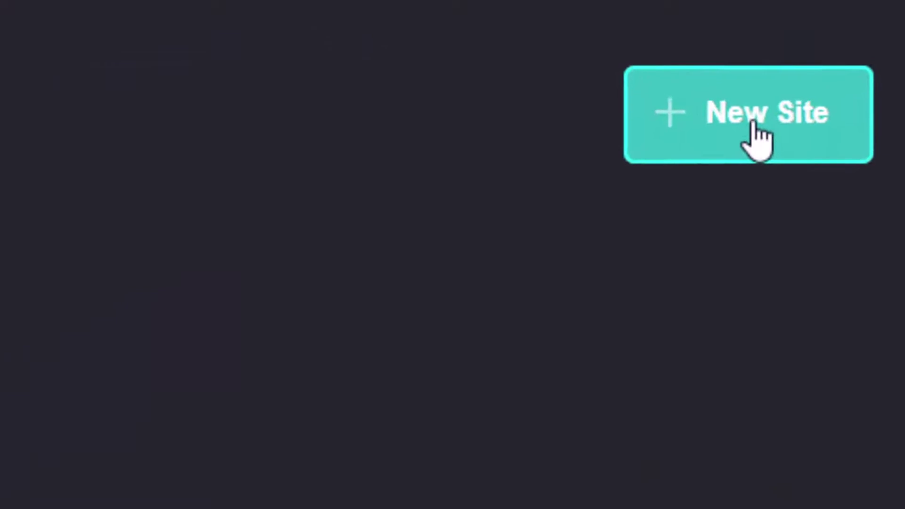
# Step: Start a new site and browse the Profile templates
pyautogui.click(753, 125)
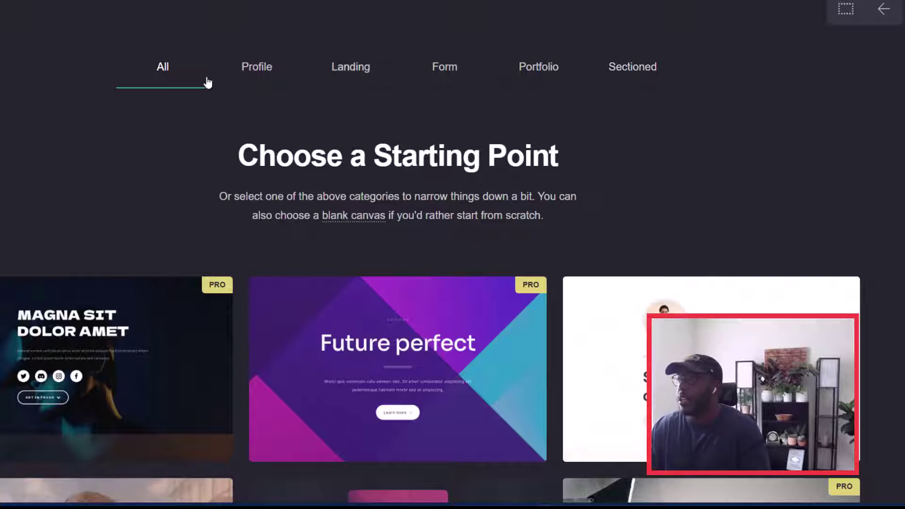
pyautogui.click(258, 70)
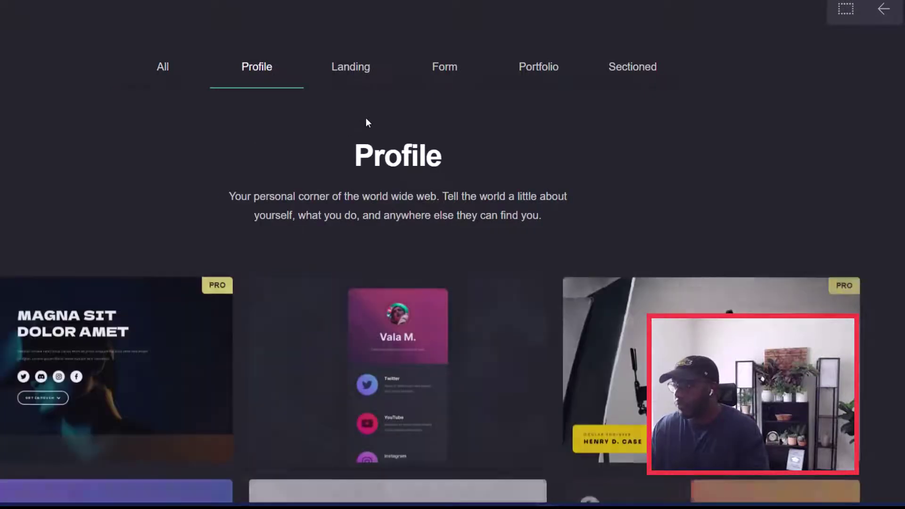
pyautogui.scroll(-5, 366, 117)
pyautogui.scroll(-2, 367, 119)
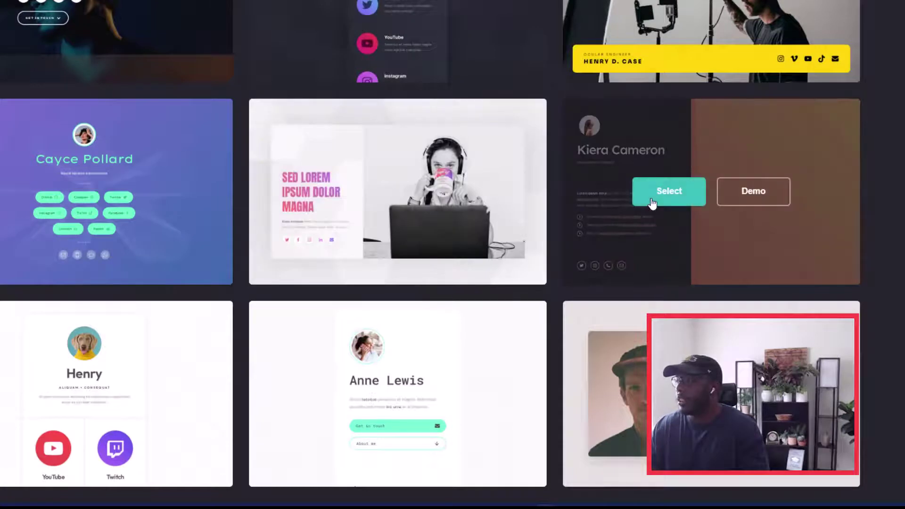
pyautogui.scroll(4, 652, 204)
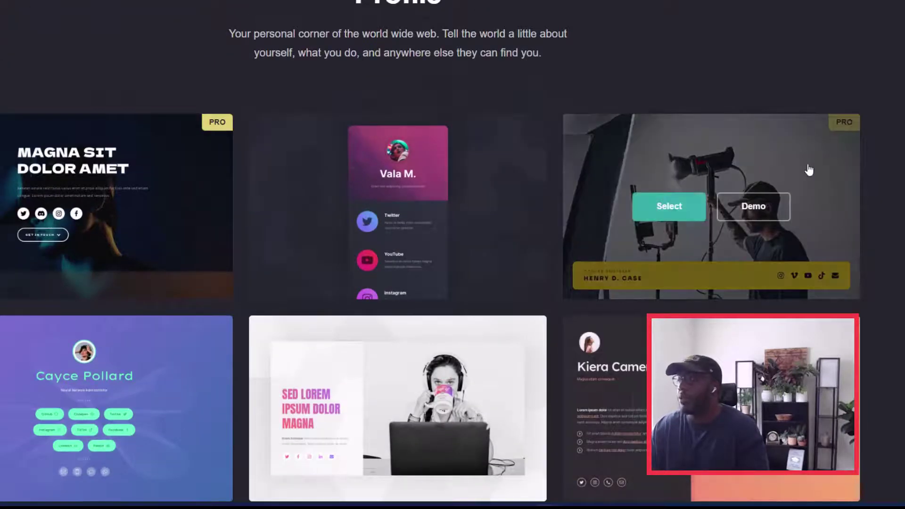
pyautogui.scroll(-4, 522, 312)
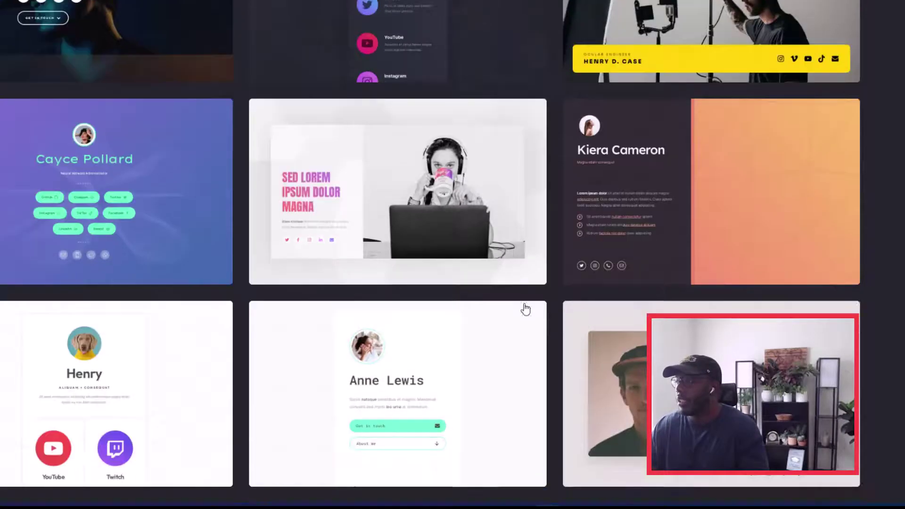
pyautogui.scroll(-2, 522, 302)
pyautogui.scroll(9, 444, 232)
# Step: Browse the Landing, Form, Portfolio and Sectioned template categories
pyautogui.click(363, 71)
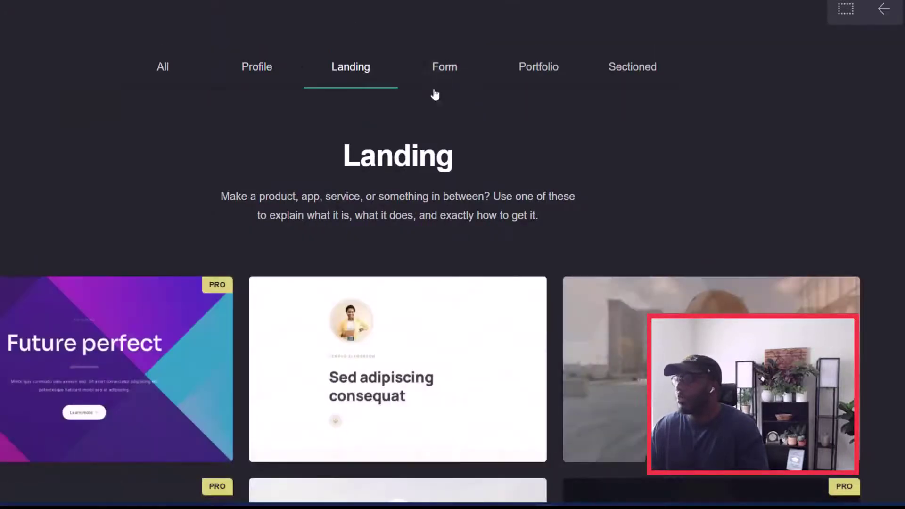
pyautogui.click(444, 81)
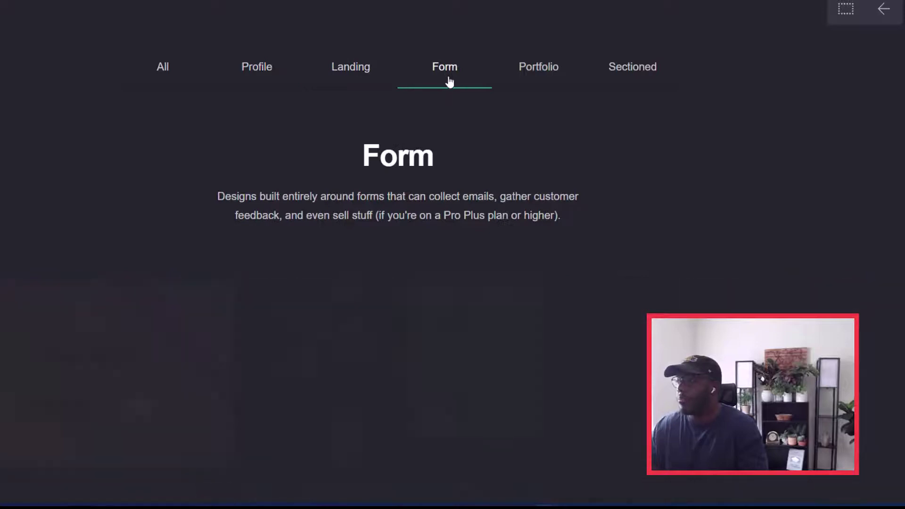
pyautogui.click(542, 86)
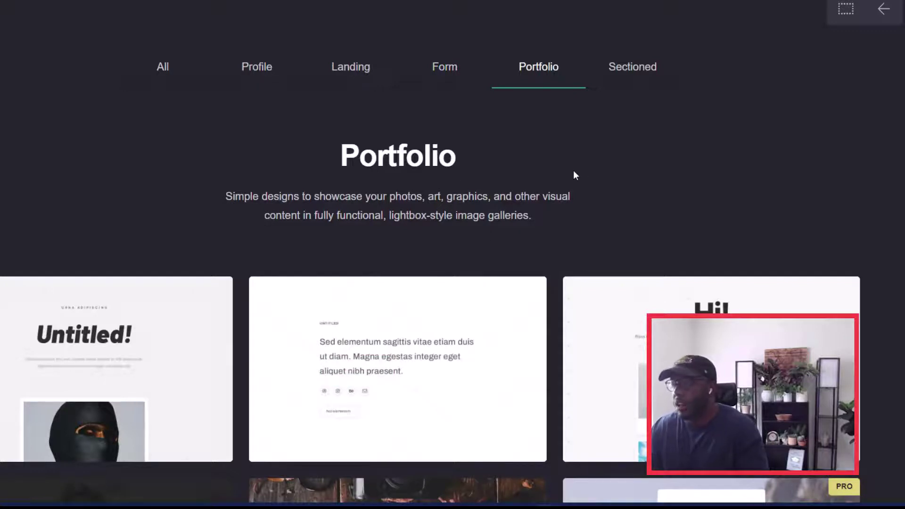
pyautogui.click(644, 67)
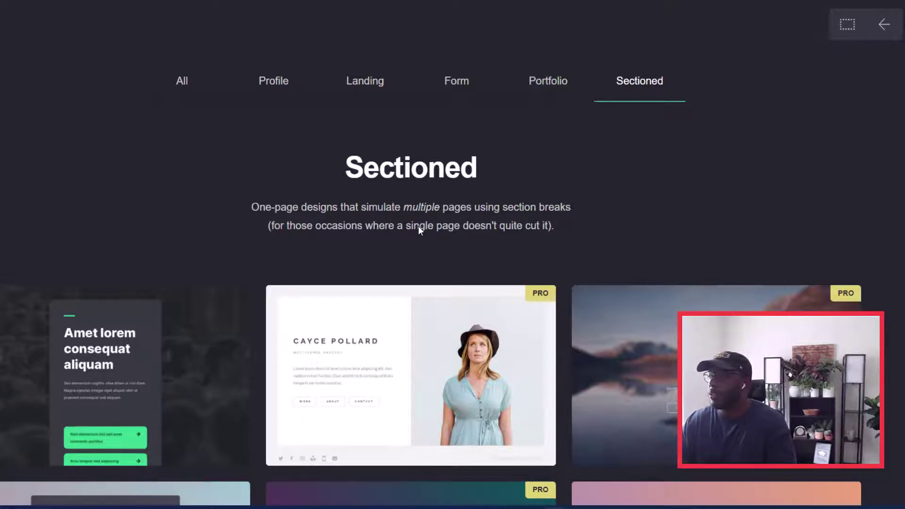
pyautogui.moveTo(420, 374)
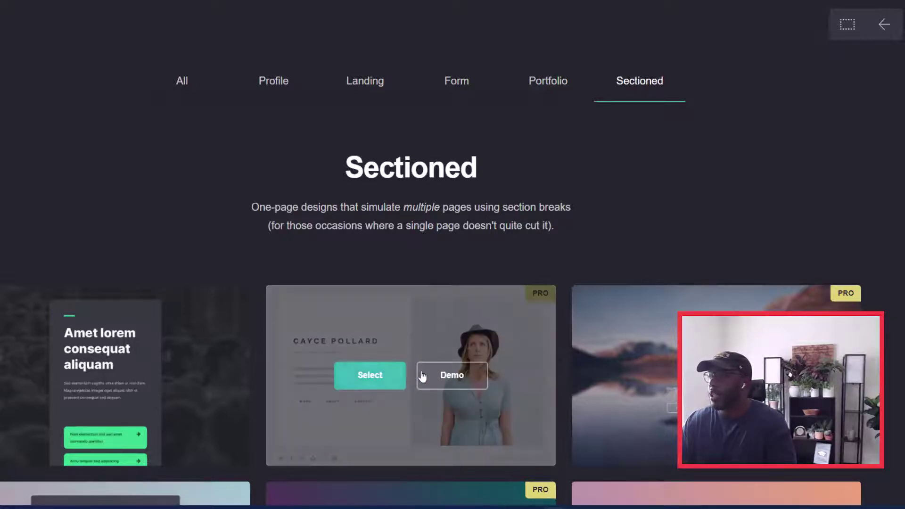
# Step: Select the sectioned profile template and scroll through it in the editor
pyautogui.click(379, 384)
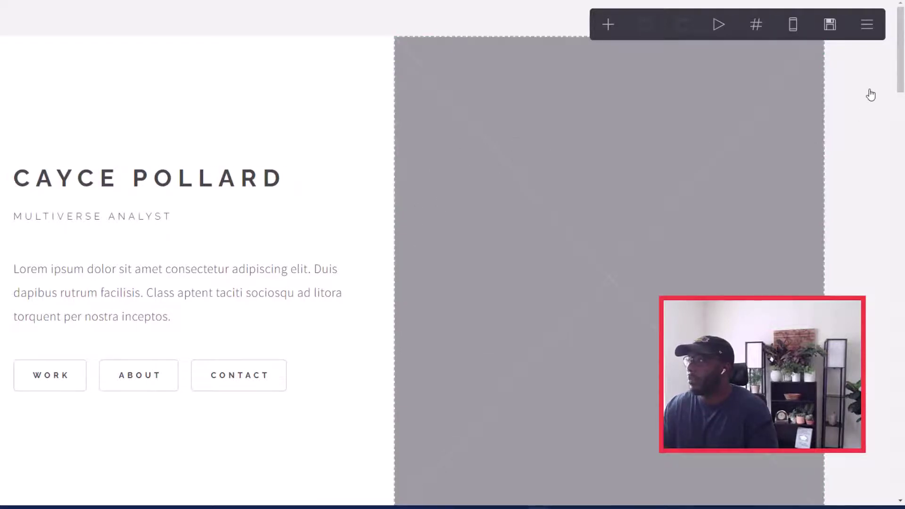
pyautogui.moveTo(901, 51); pyautogui.dragTo(903, 32)
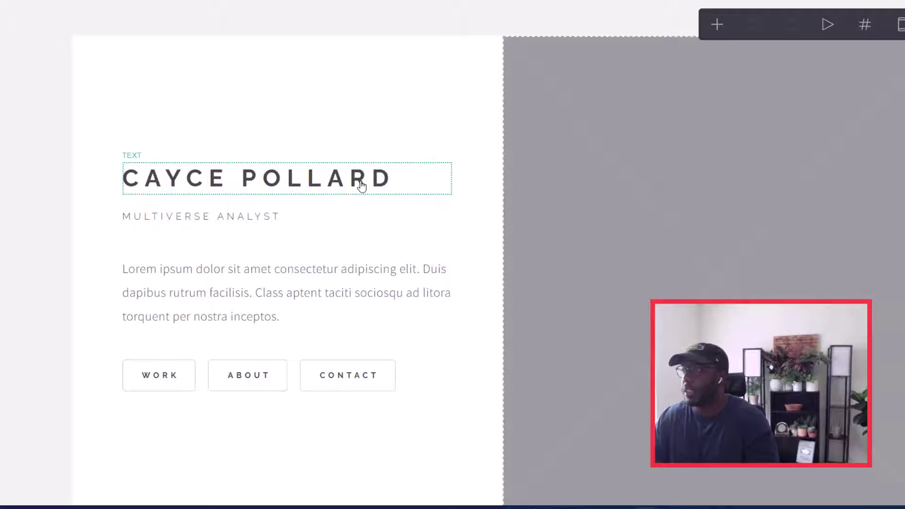
# Step: Replace the title heading text with the person's name
pyautogui.click(362, 185)
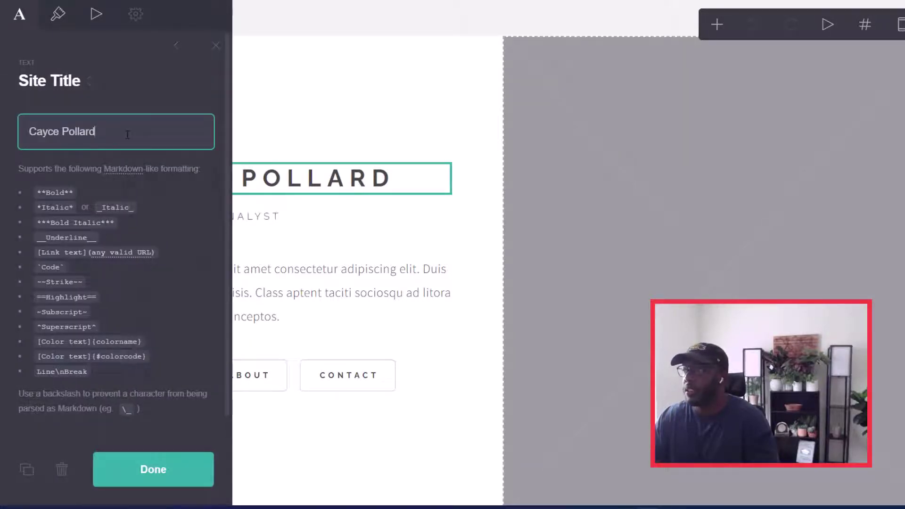
pyautogui.hotkey('ctrl', 'a')
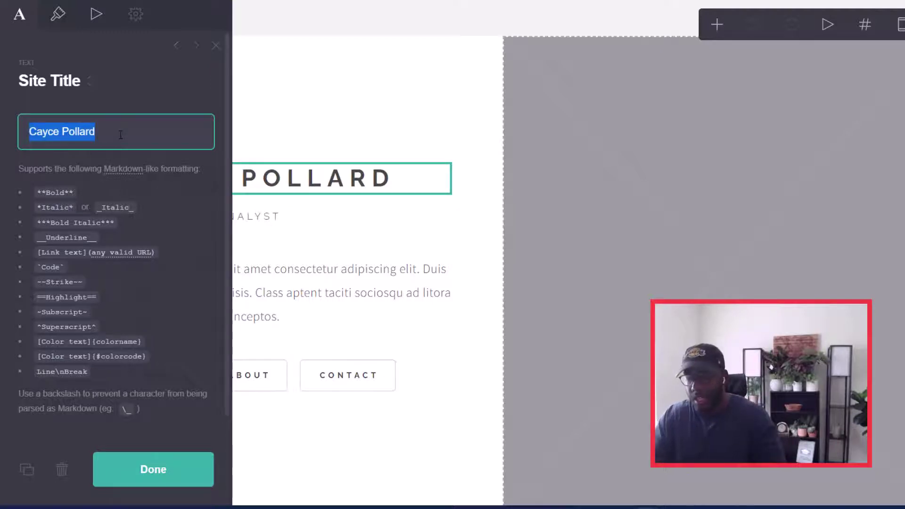
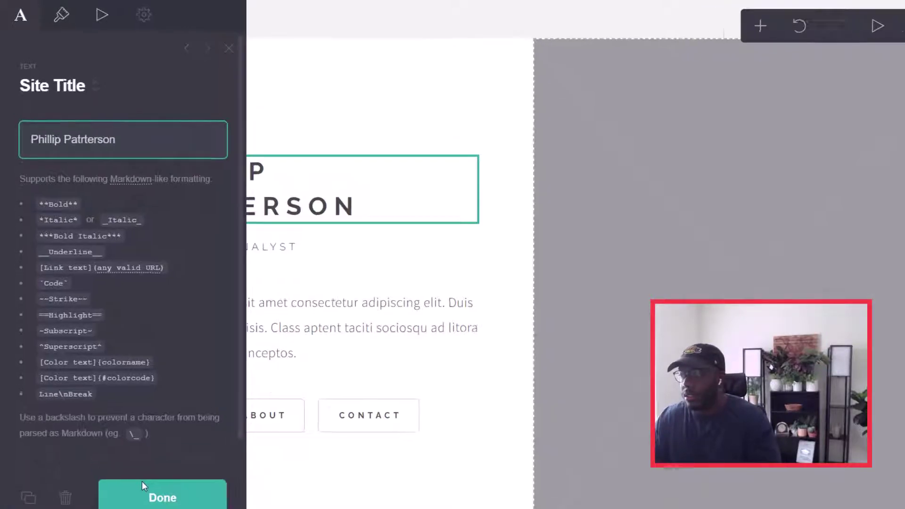
pyautogui.click(142, 467)
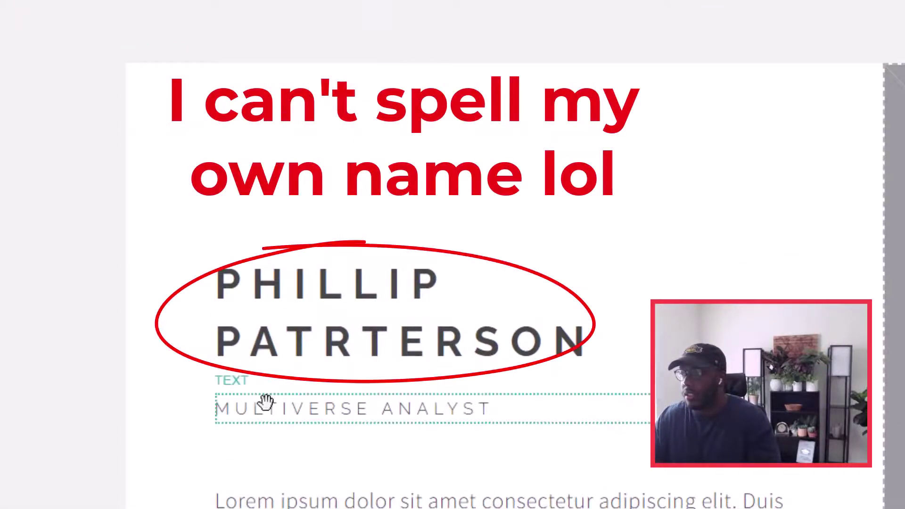
# Step: Change the subheading to 'Salesforce Analyst'
pyautogui.click(273, 414)
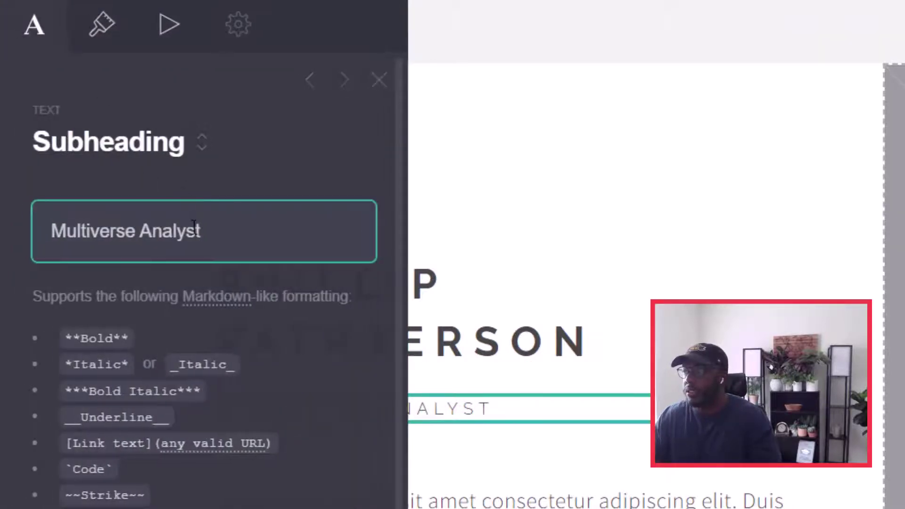
pyautogui.tripleClick(196, 228)
pyautogui.write('Salesf')
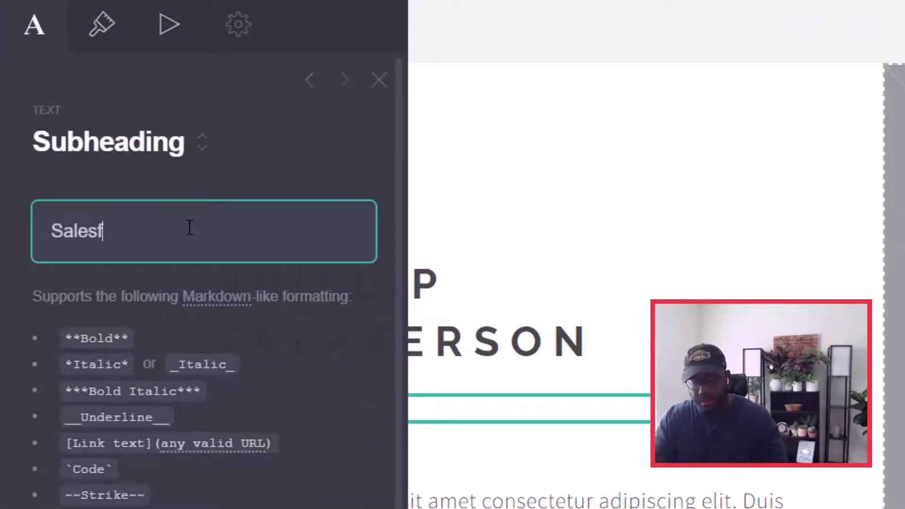
pyautogui.write('orce Analyst')
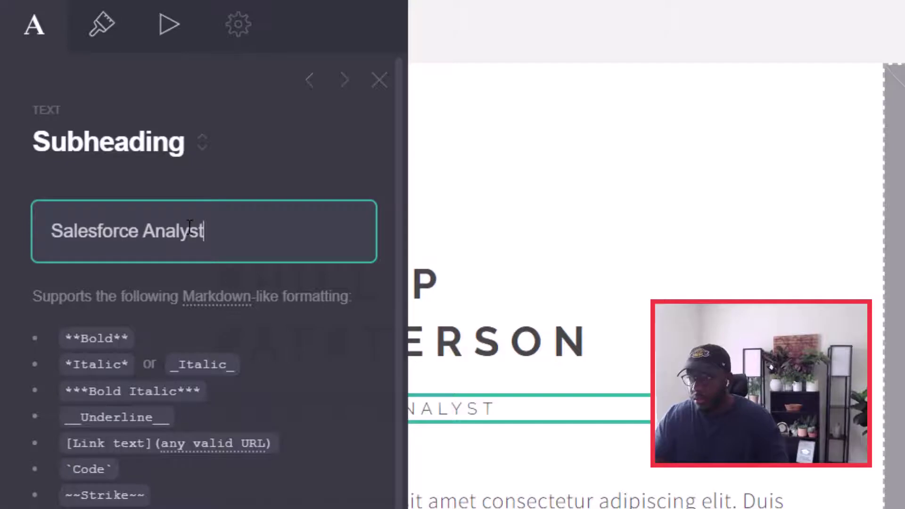
pyautogui.press('Escape')
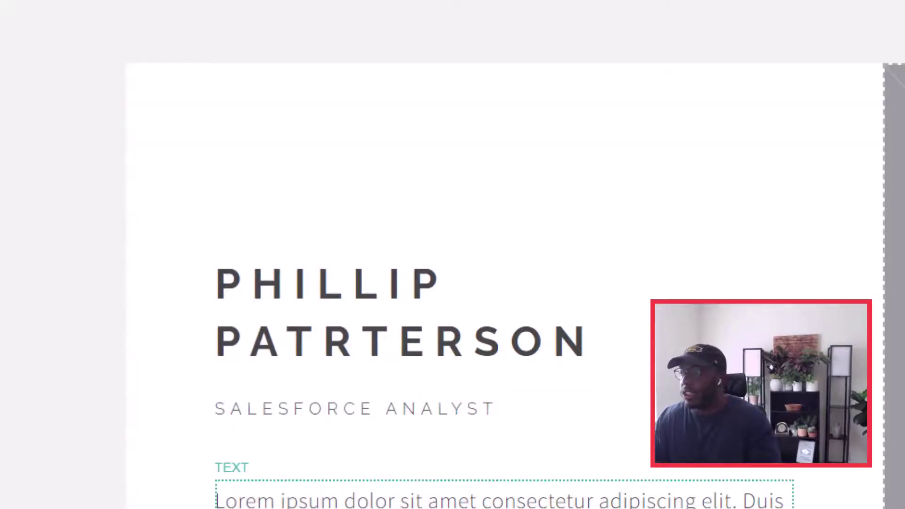
# Step: Replace the placeholder paragraph with 'Salesfroce Certified Administrator'
pyautogui.click(472, 499)
pyautogui.moveTo(186, 354); pyautogui.dragTo(58, 204)
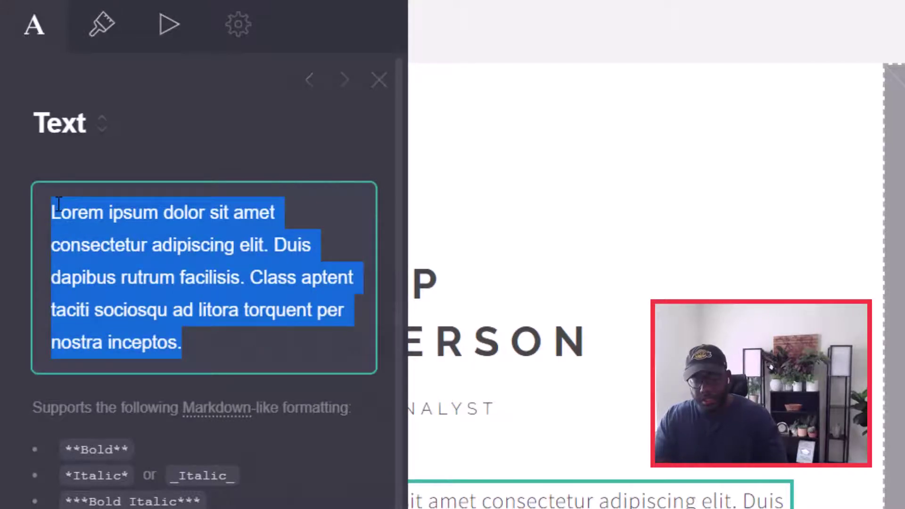
pyautogui.write('Sal')
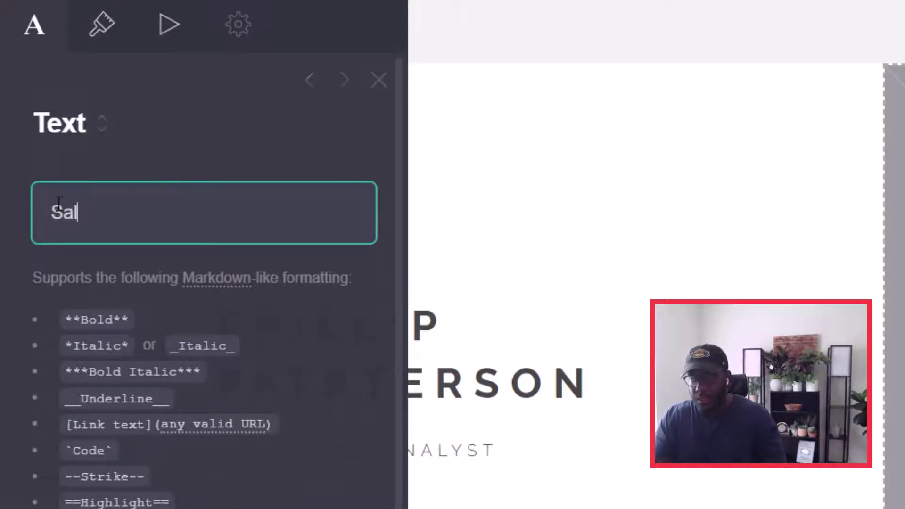
pyautogui.write('esfroce Cert')
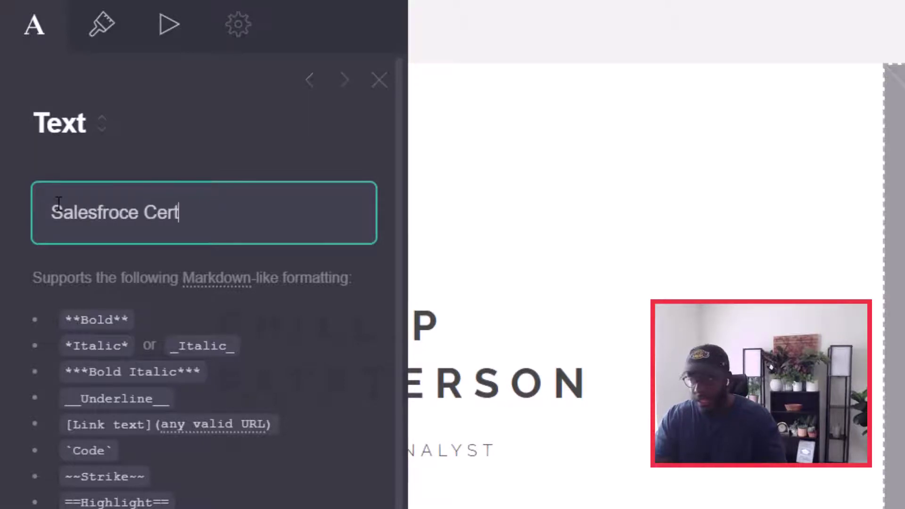
pyautogui.write('ified Adm')
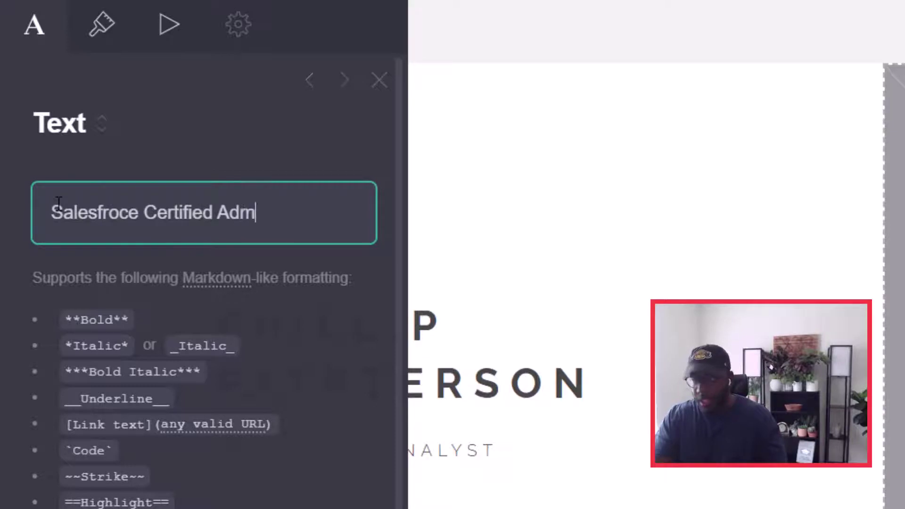
pyautogui.write('inistrator')
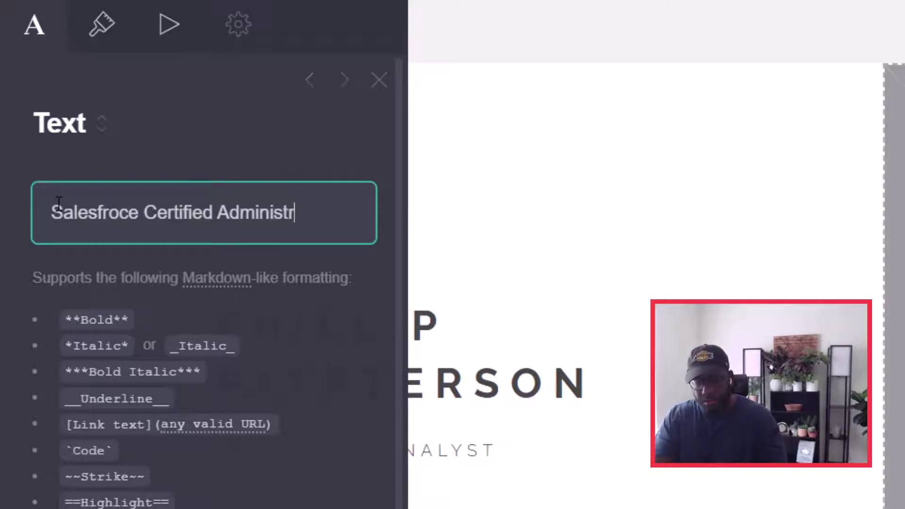
# Step: Upload the pexels-pixabay-220453 photo into the image block, cropped to nearly the full picture
pyautogui.click(895, 405)
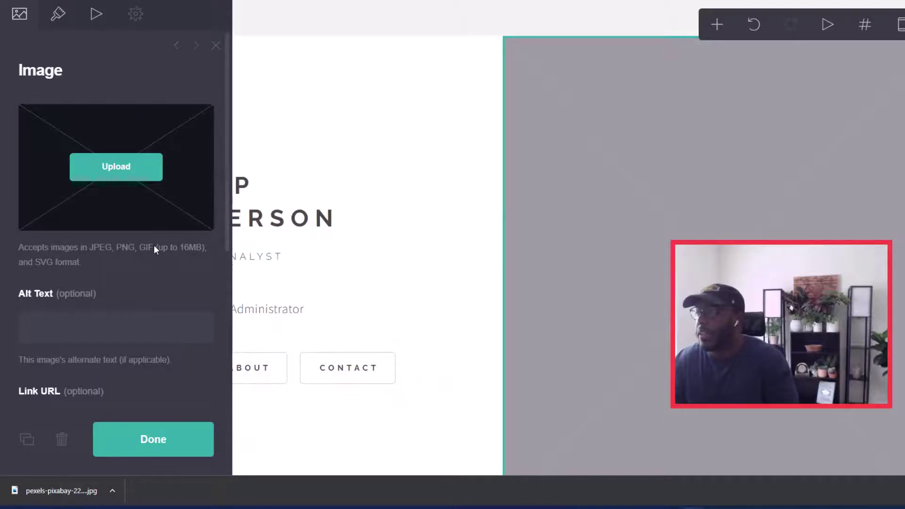
pyautogui.click(121, 172)
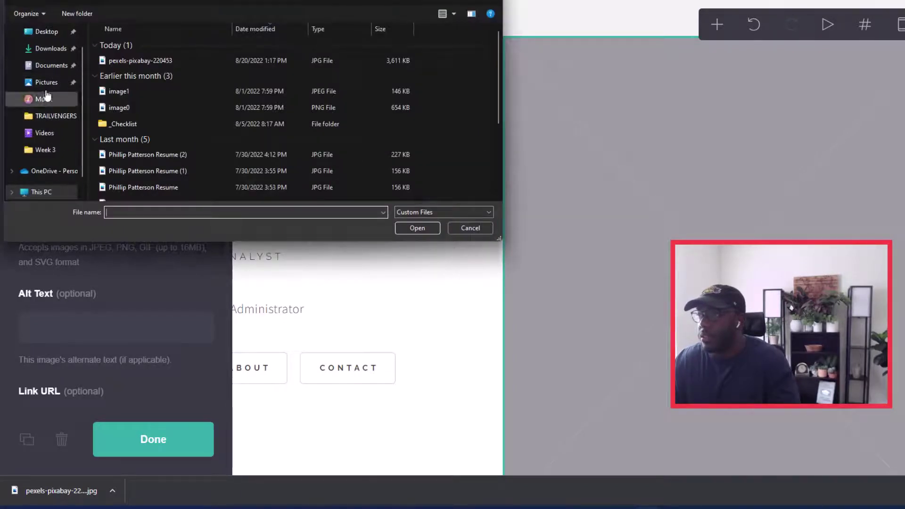
pyautogui.scroll(1, 47, 104)
pyautogui.doubleClick(152, 61)
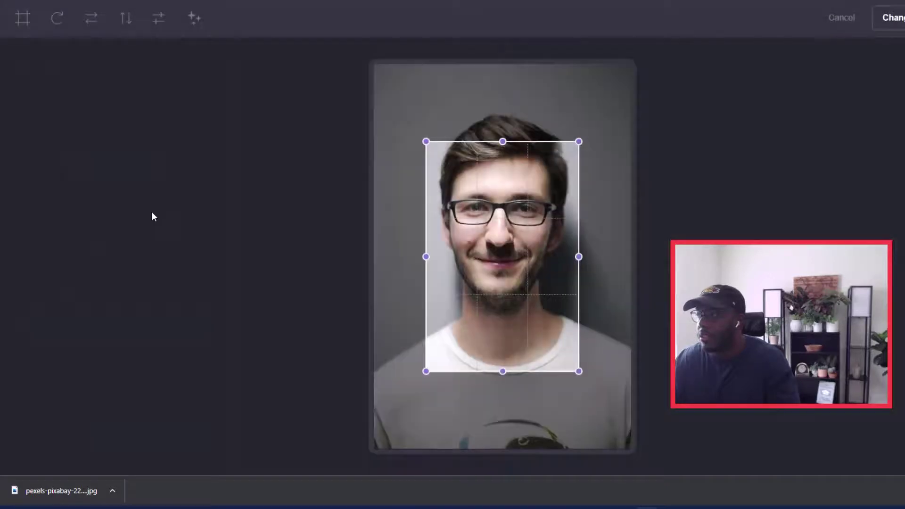
pyautogui.moveTo(427, 142); pyautogui.dragTo(375, 65)
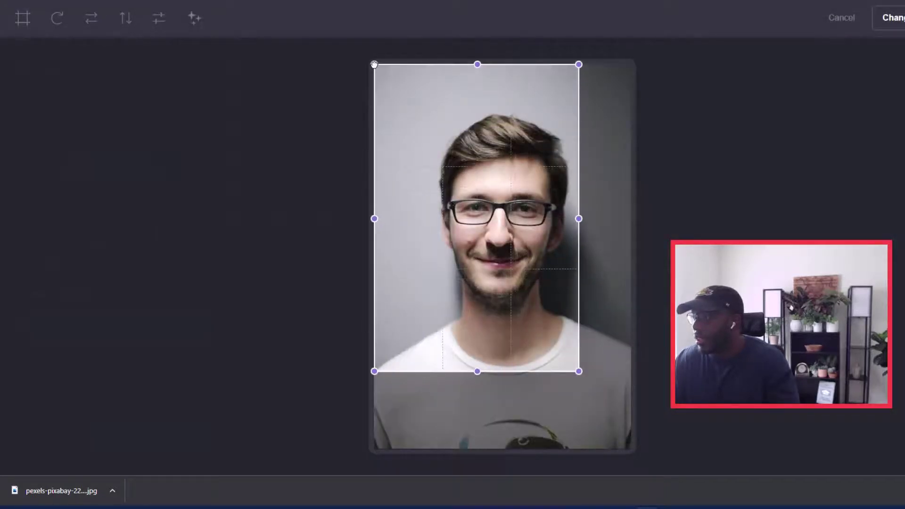
pyautogui.moveTo(581, 374); pyautogui.dragTo(631, 450)
pyautogui.click(893, 17)
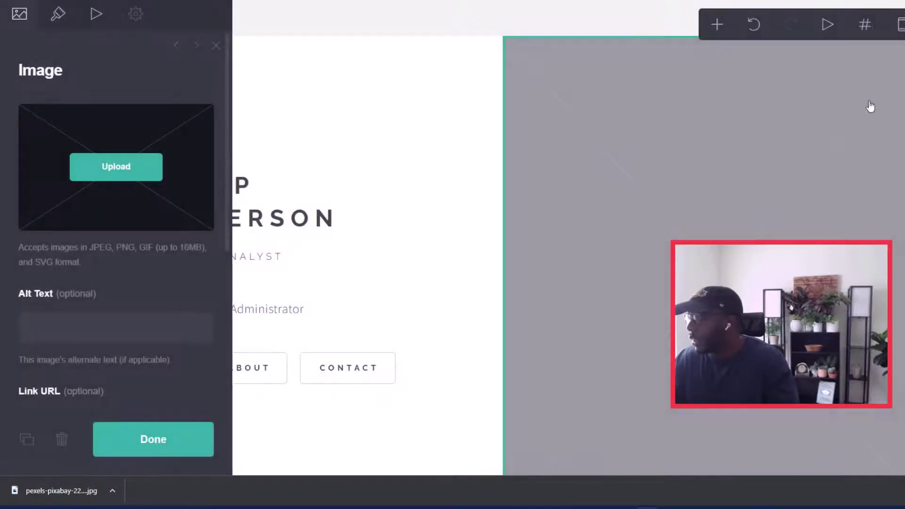
# Step: Finish the image, review the Work, About and Contact sections, and test Contact's Back link
pyautogui.click(158, 446)
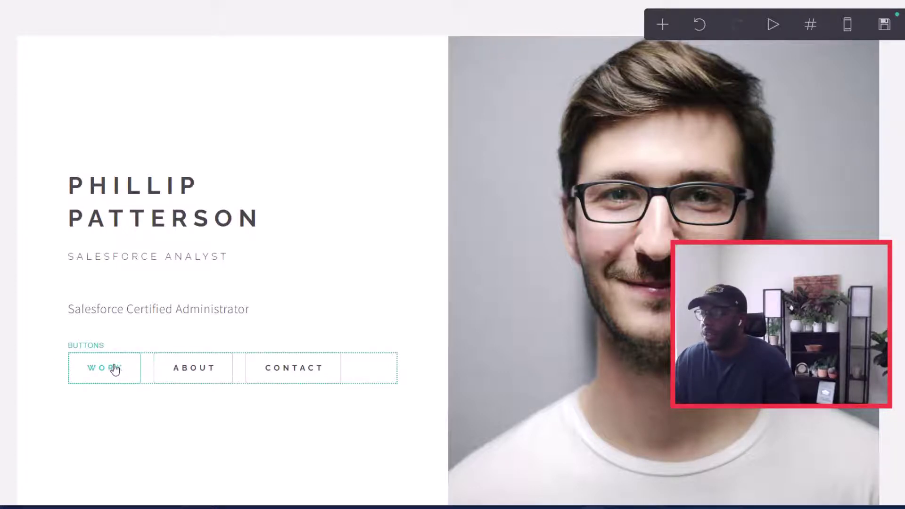
pyautogui.scroll(-5, 341, 291)
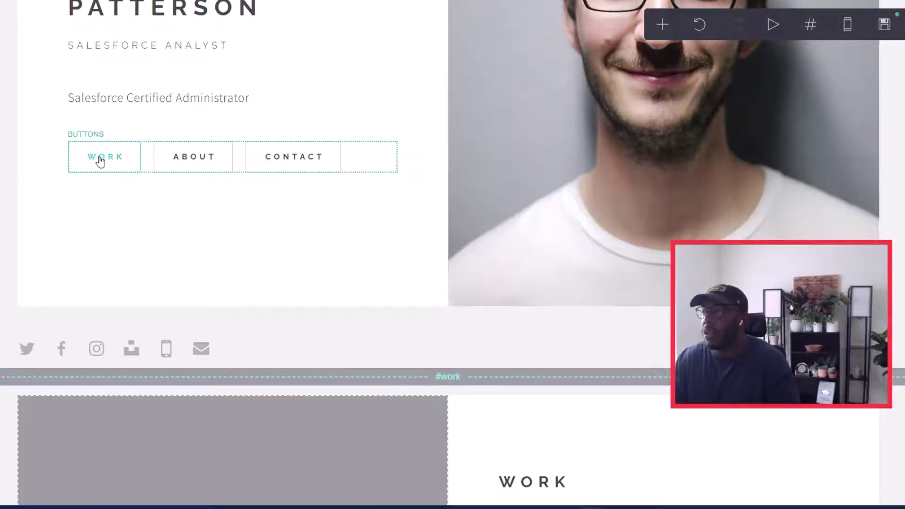
pyautogui.scroll(-5, 412, 390)
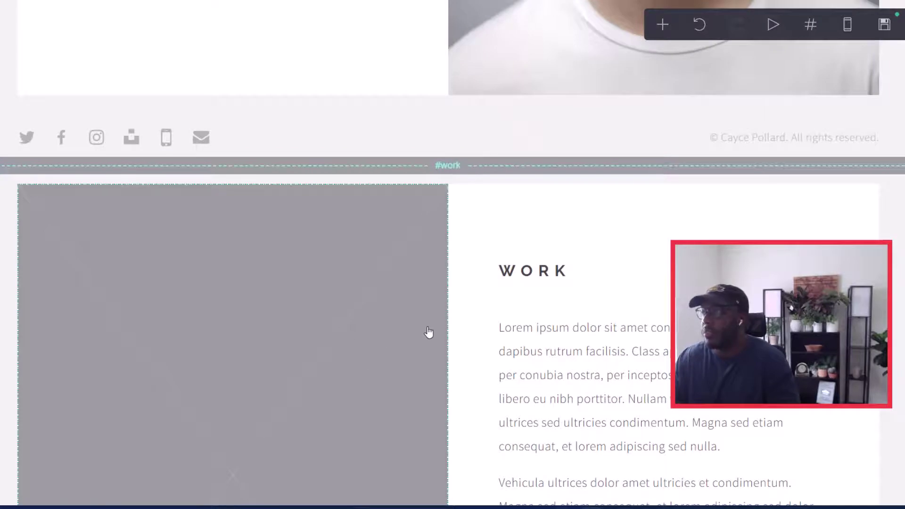
pyautogui.scroll(4, 426, 334)
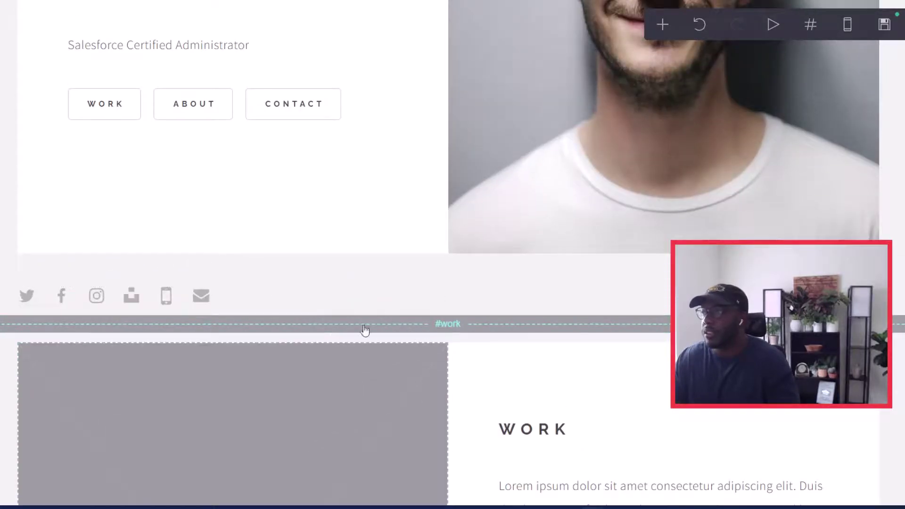
pyautogui.scroll(3, 236, 210)
pyautogui.scroll(-8, 363, 373)
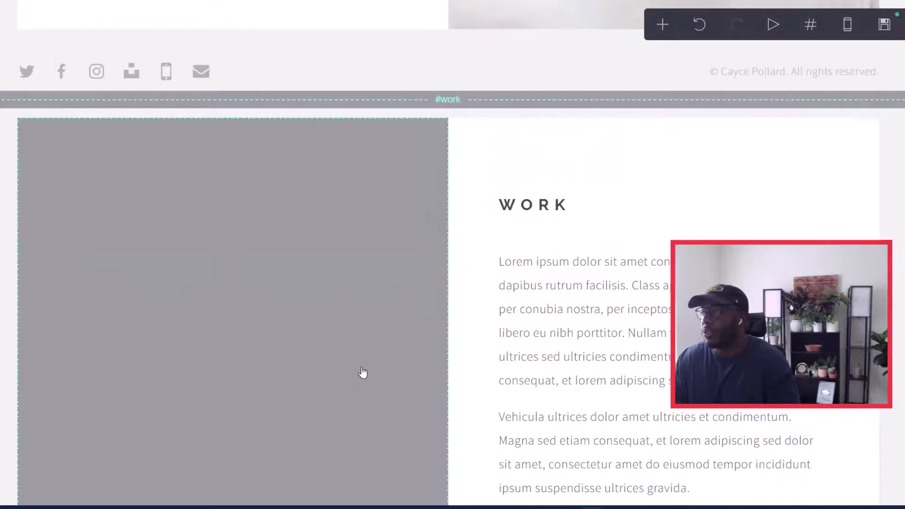
pyautogui.scroll(-12, 351, 353)
pyautogui.scroll(-8, 425, 293)
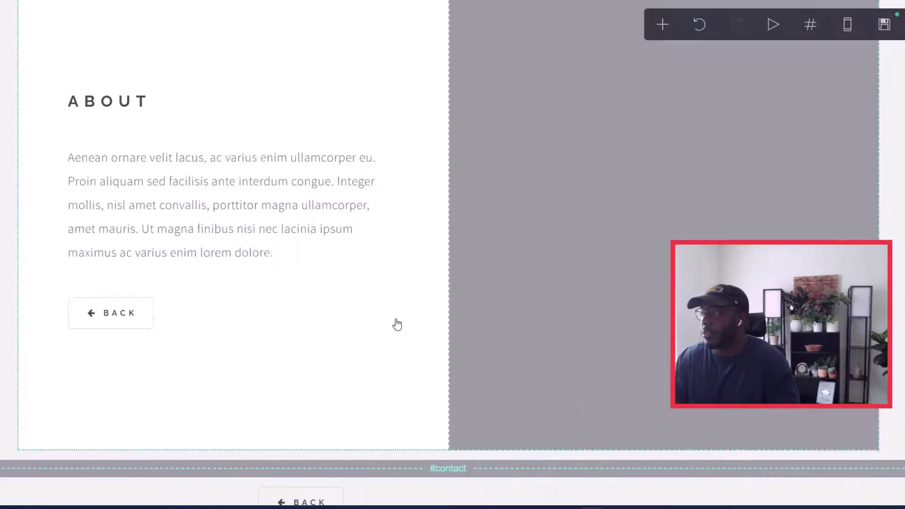
pyautogui.scroll(-6, 405, 324)
pyautogui.click(297, 235)
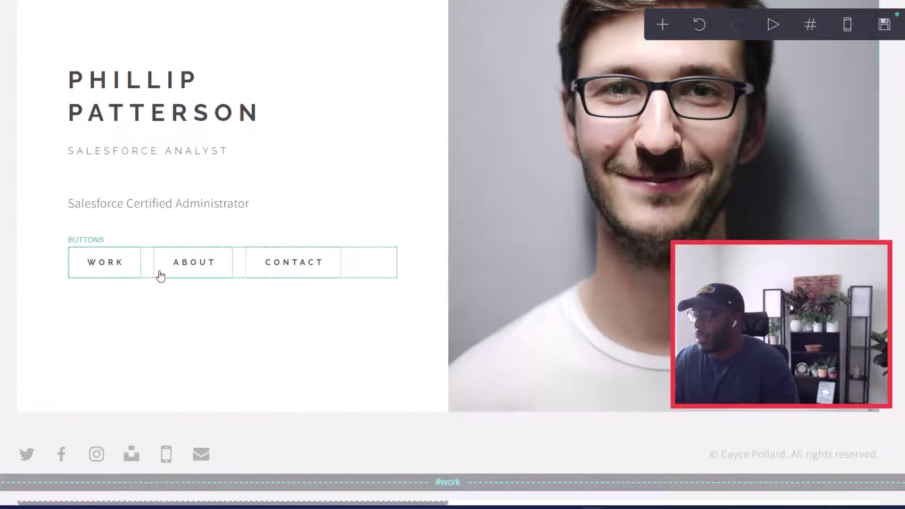
# Step: Rename the About hero button to Portfolio and point its link to #portfolio
pyautogui.click(208, 270)
pyautogui.click(92, 160)
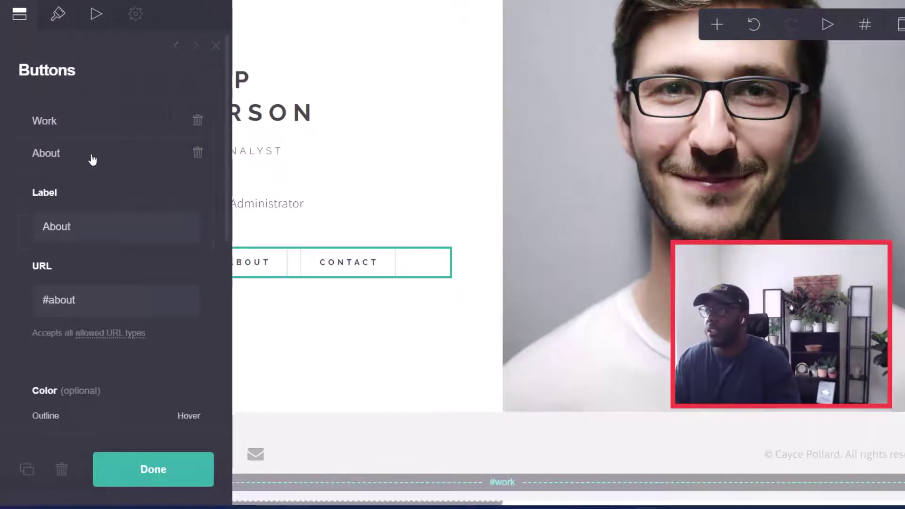
pyautogui.doubleClick(87, 232)
pyautogui.write('Portfolio')
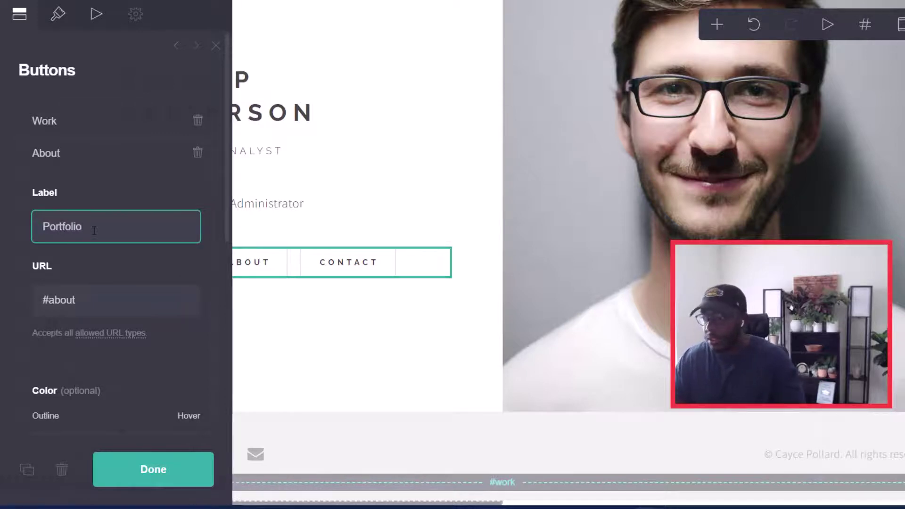
pyautogui.click(77, 302)
pyautogui.write('portfolio')
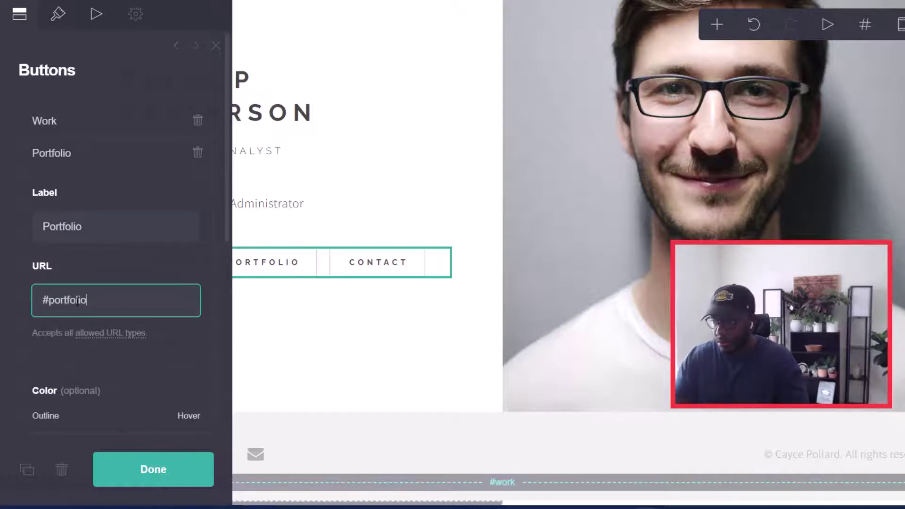
pyautogui.scroll(-3, 94, 342)
pyautogui.scroll(-3, 122, 337)
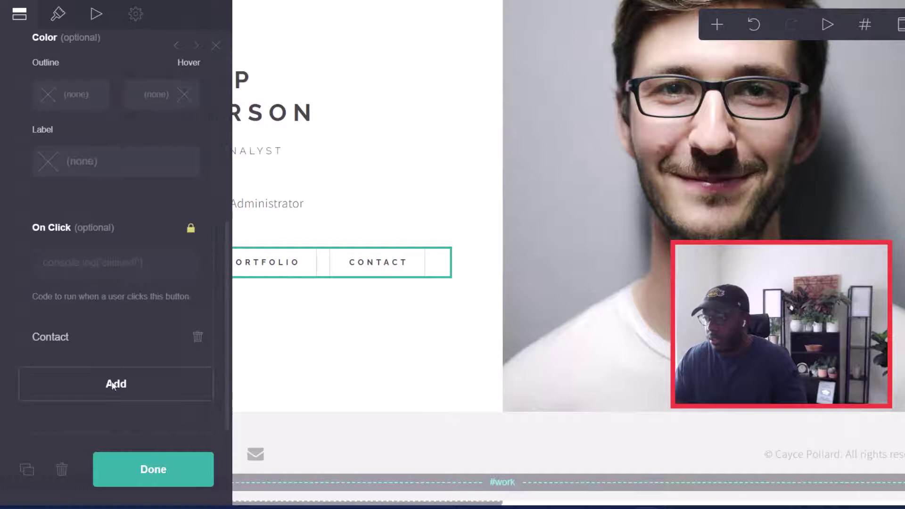
pyautogui.click(138, 475)
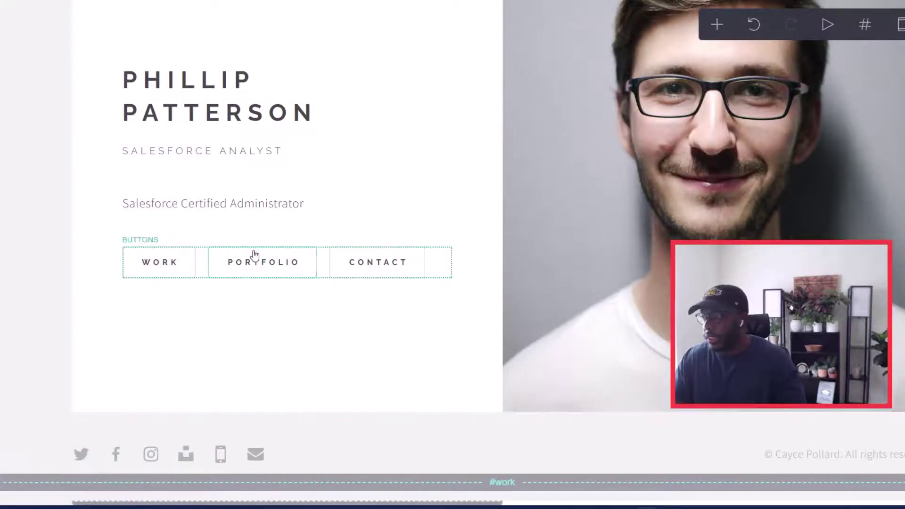
# Step: Rename the about section break to 'portfolio' and review the updated page
pyautogui.scroll(-6, 481, 277)
pyautogui.scroll(-8, 481, 277)
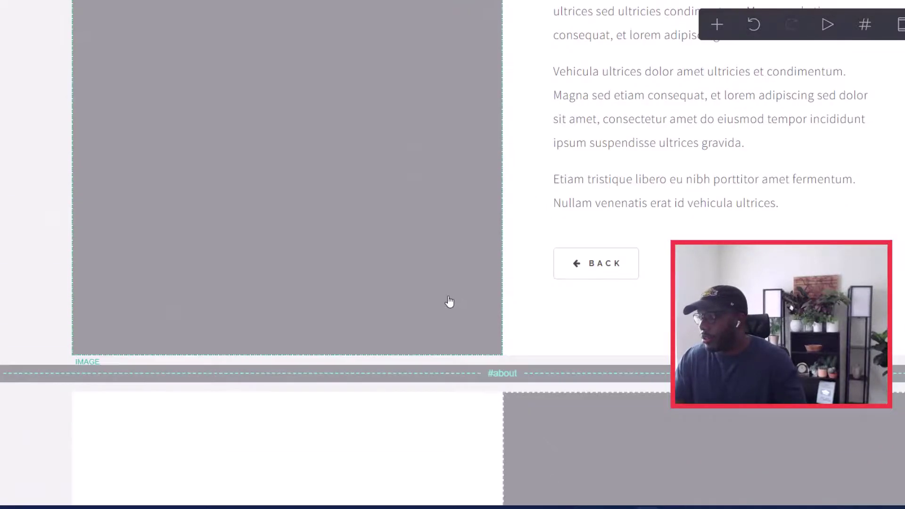
pyautogui.scroll(-4, 524, 363)
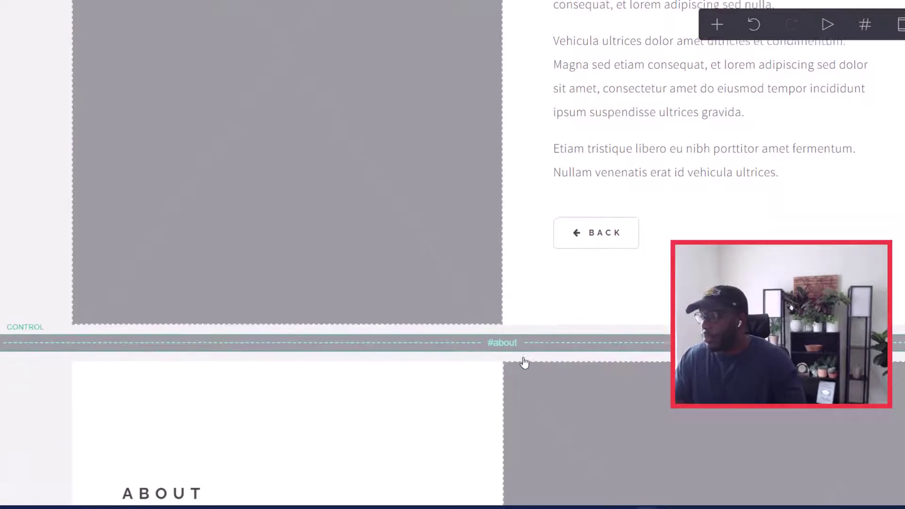
pyautogui.click(509, 153)
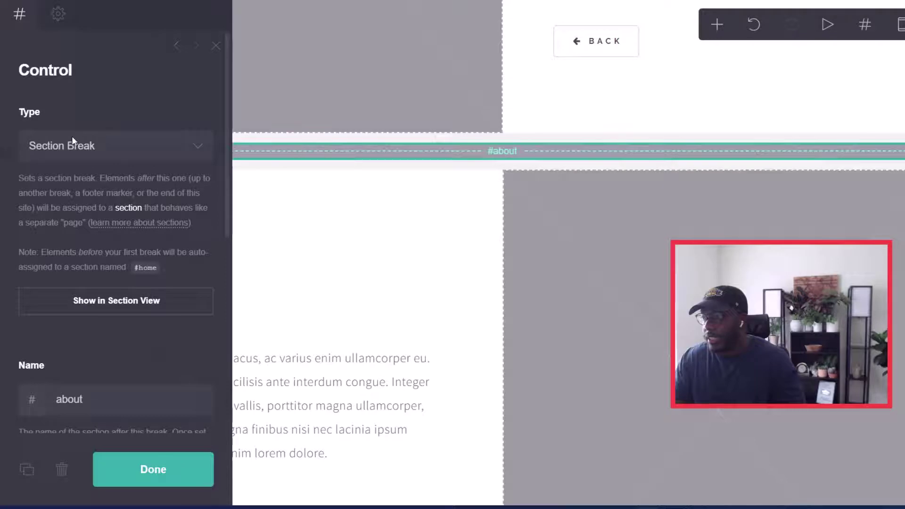
pyautogui.click(74, 393)
pyautogui.write('portfolio')
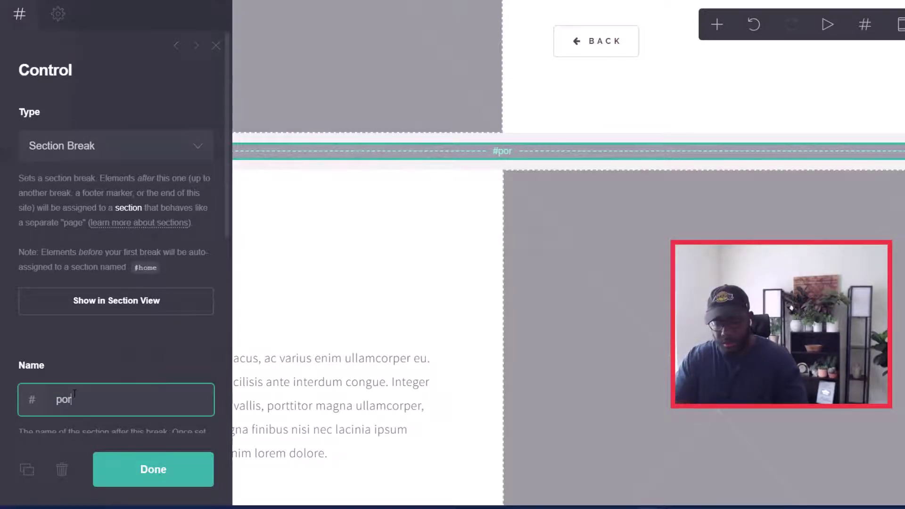
pyautogui.click(168, 462)
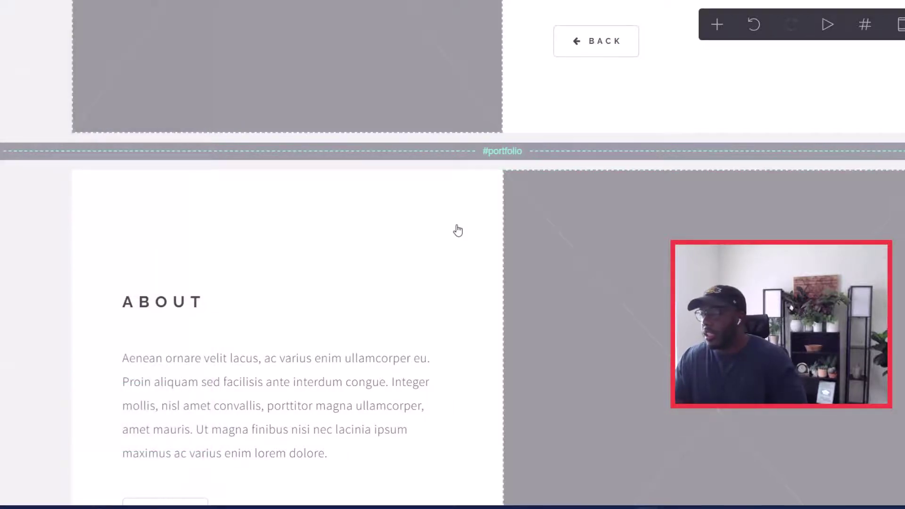
pyautogui.scroll(12, 380, 162)
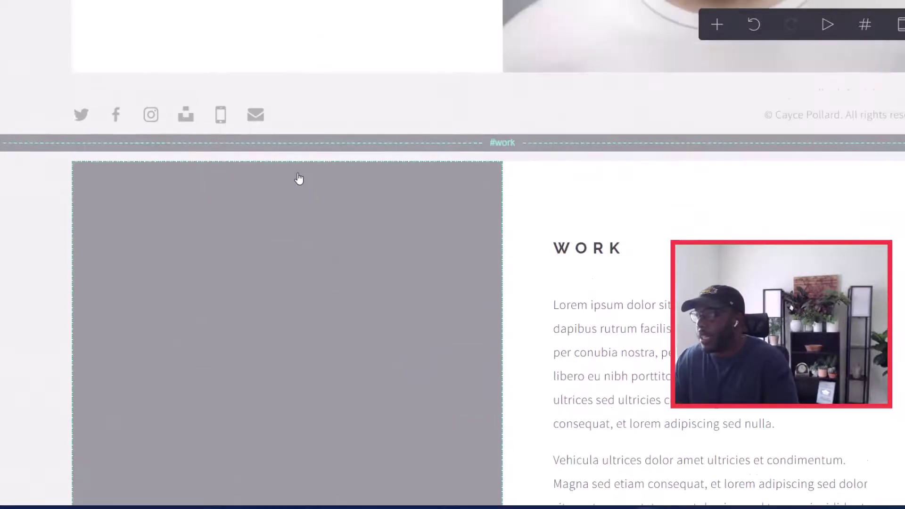
pyautogui.scroll(6, 299, 178)
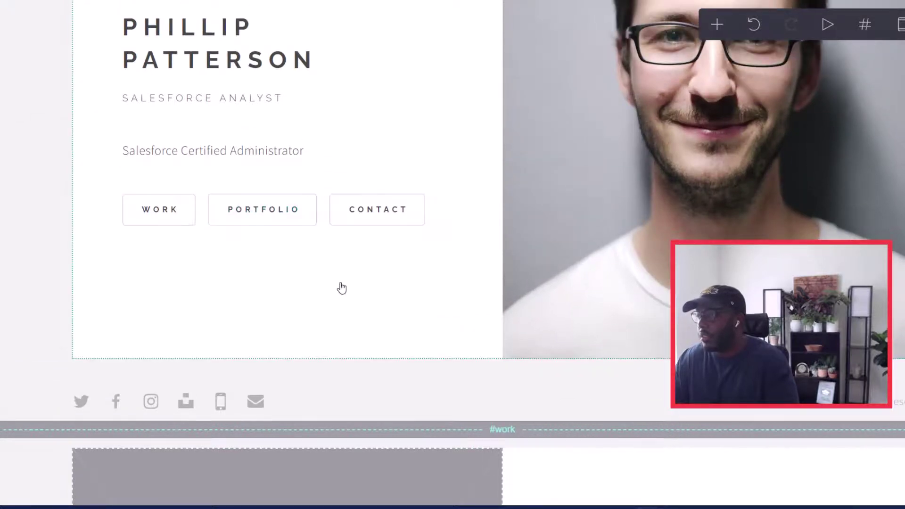
pyautogui.scroll(-15, 405, 369)
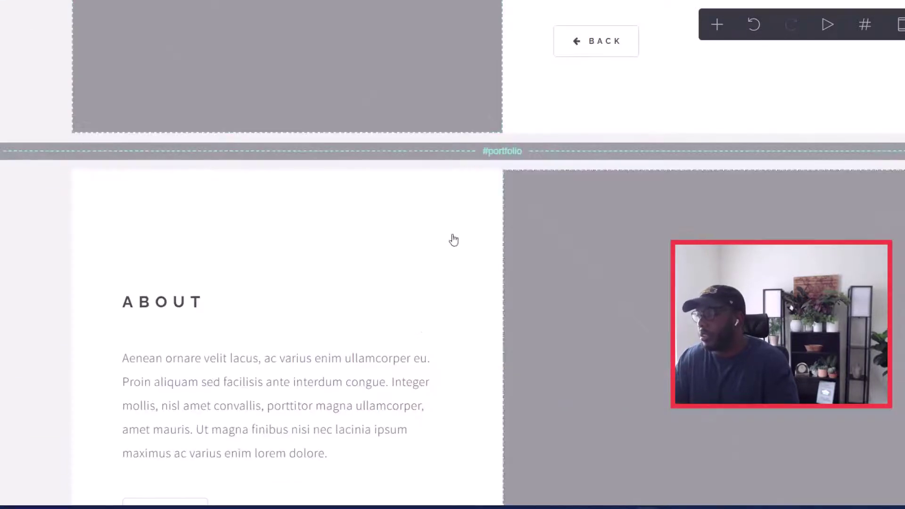
pyautogui.scroll(15, 365, 302)
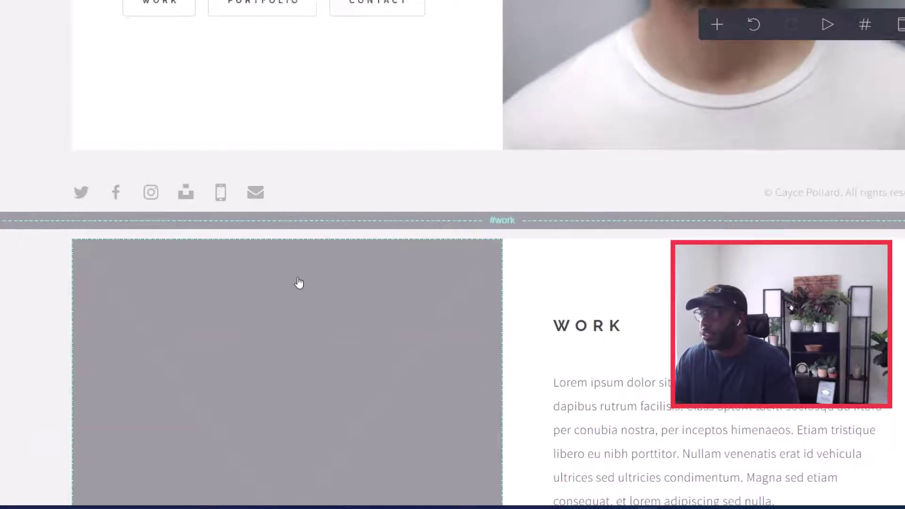
pyautogui.scroll(-4, 299, 283)
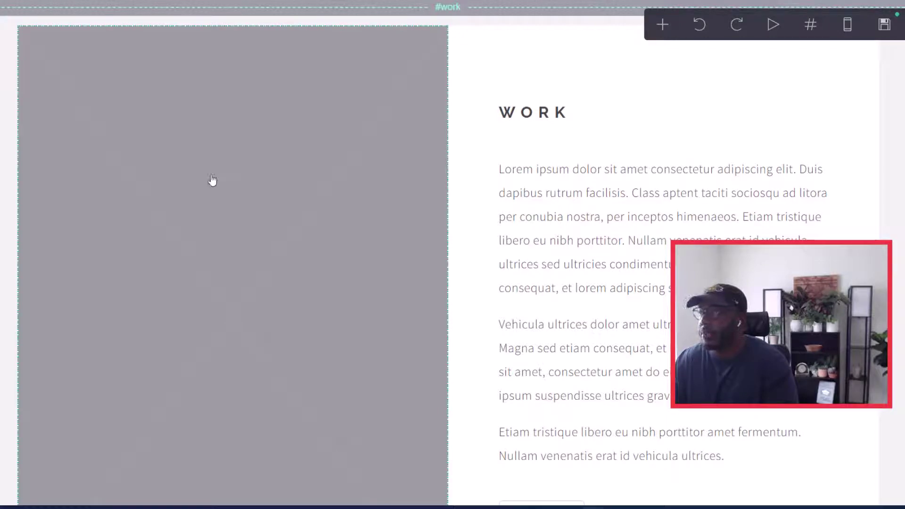
# Step: Place the pexels-designecologist-1779487 desk photo in the WORK image, cropped to nearly full size
pyautogui.click(221, 262)
pyautogui.click(89, 168)
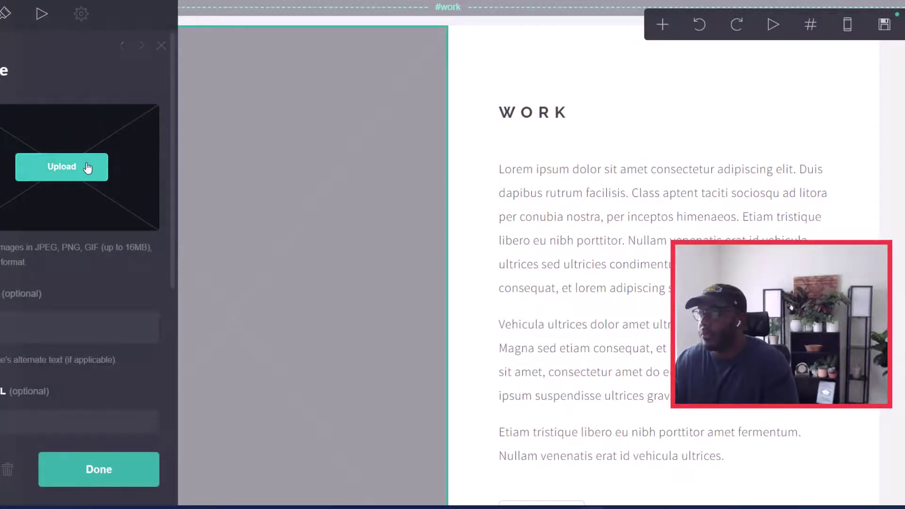
pyautogui.doubleClick(89, 61)
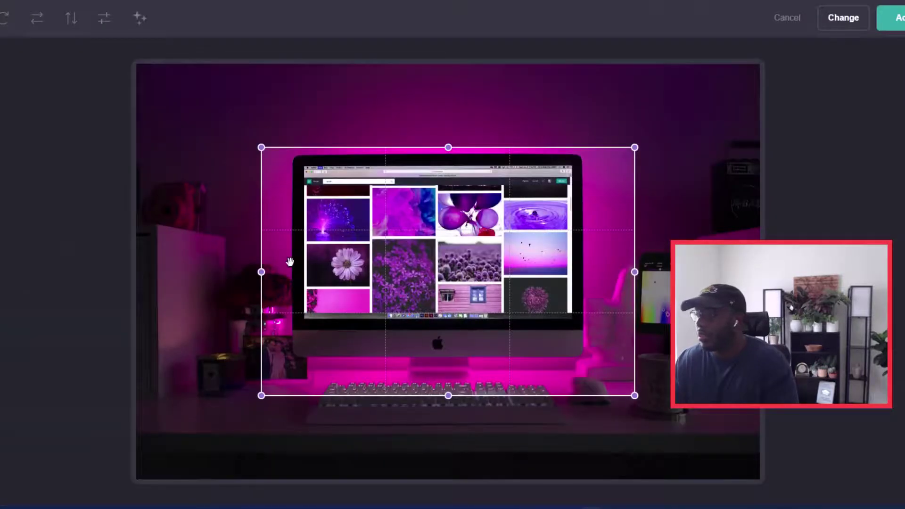
pyautogui.moveTo(261, 148); pyautogui.dragTo(136, 64)
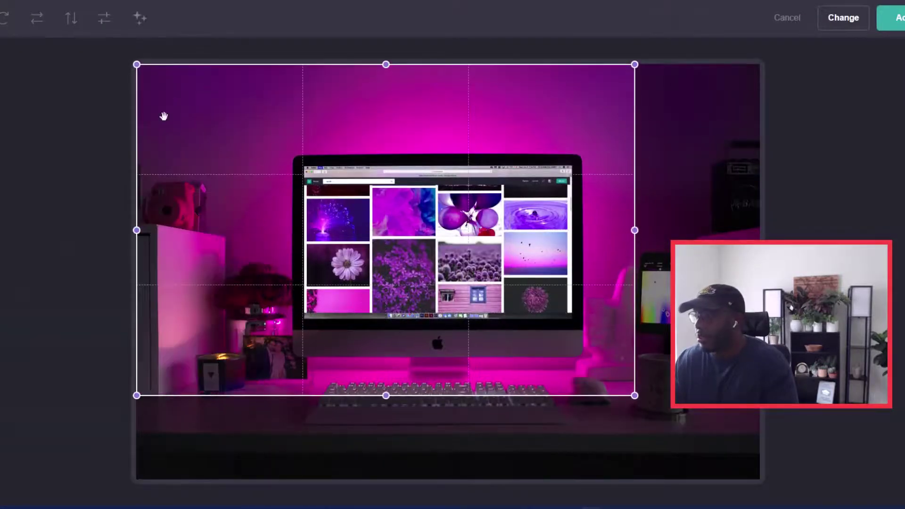
pyautogui.moveTo(633, 397); pyautogui.dragTo(766, 437)
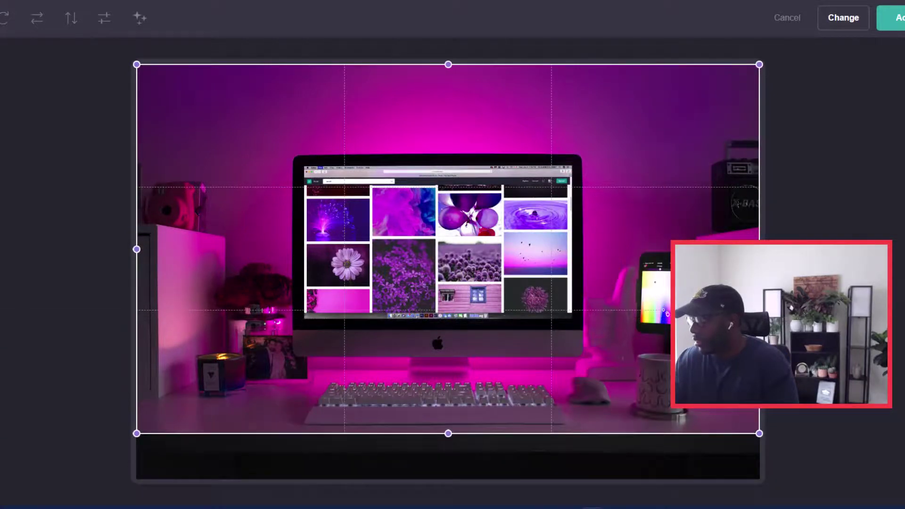
pyautogui.click(893, 18)
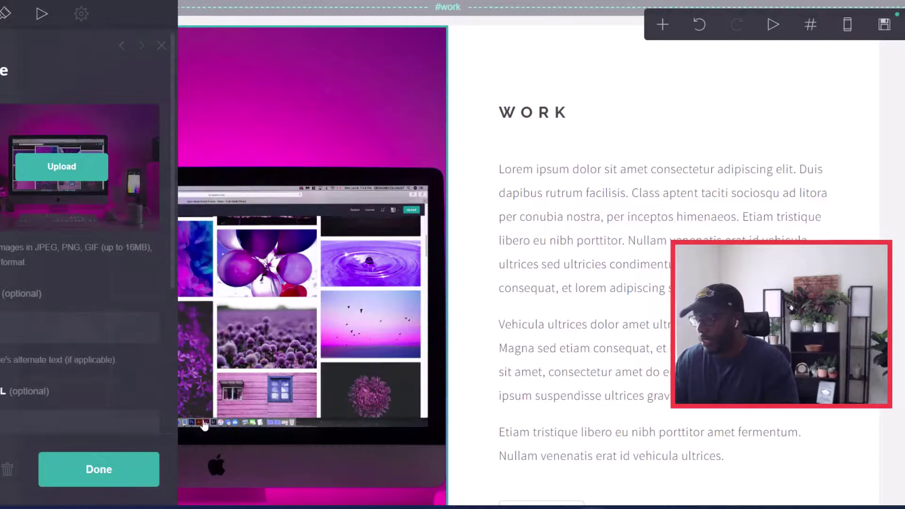
pyautogui.click(140, 483)
pyautogui.scroll(-3, 262, 360)
pyautogui.scroll(3, 283, 300)
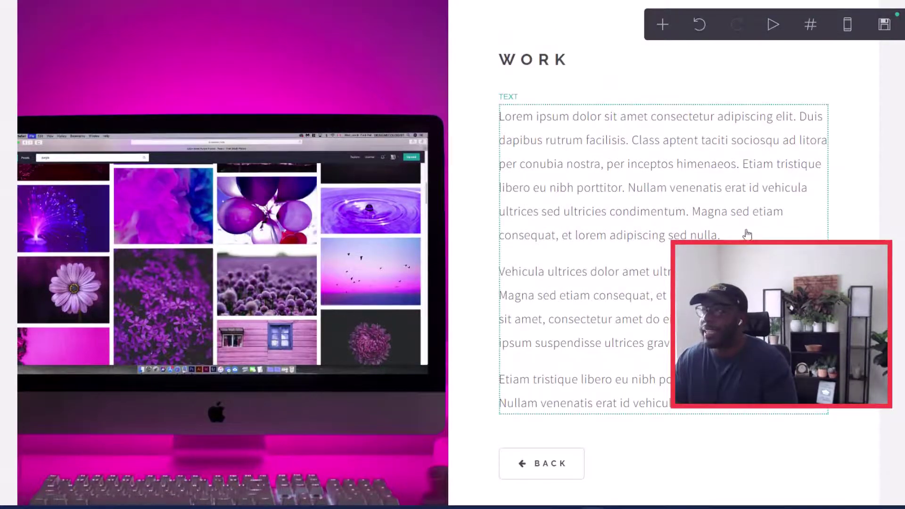
pyautogui.scroll(-5, 656, 267)
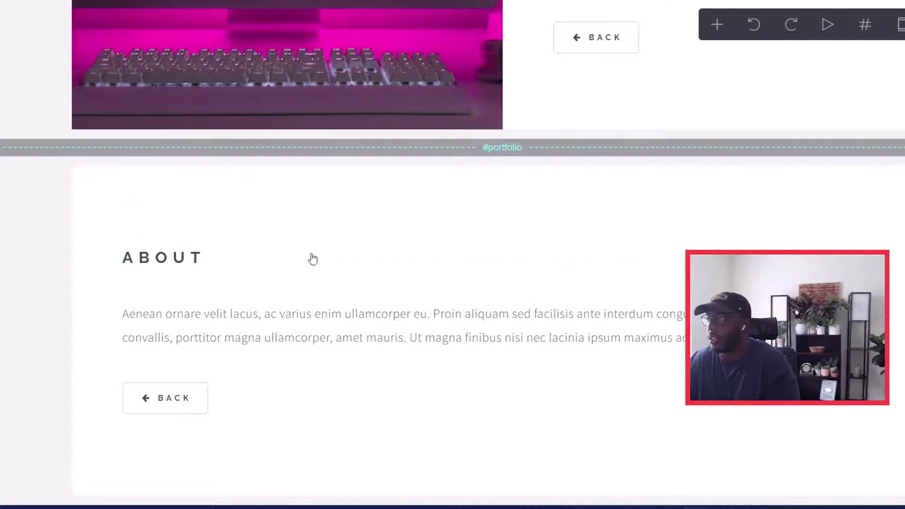
# Step: Delete the portfolio section's About heading and its paragraph
pyautogui.click(384, 255)
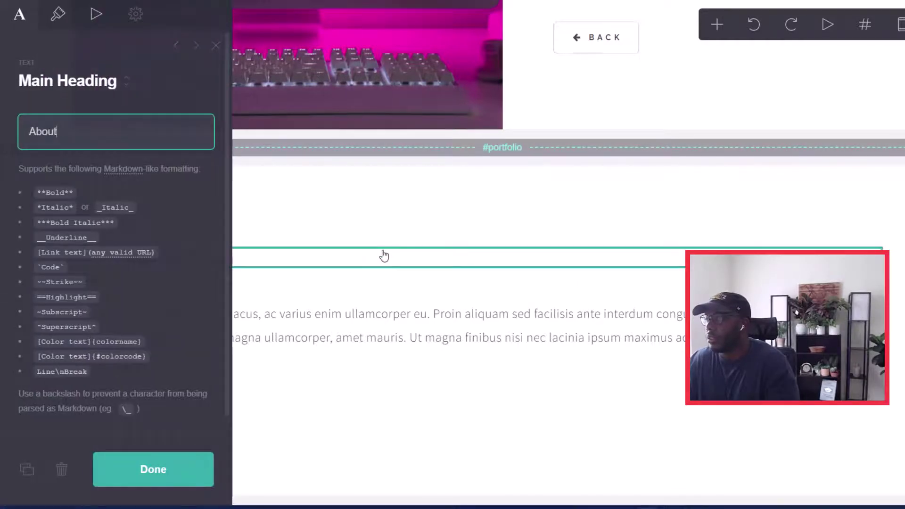
pyautogui.click(61, 470)
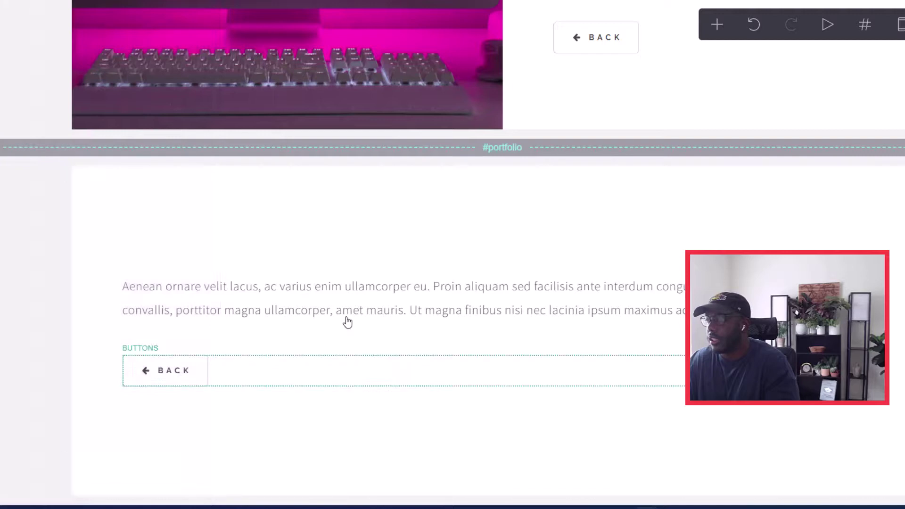
pyautogui.click(401, 296)
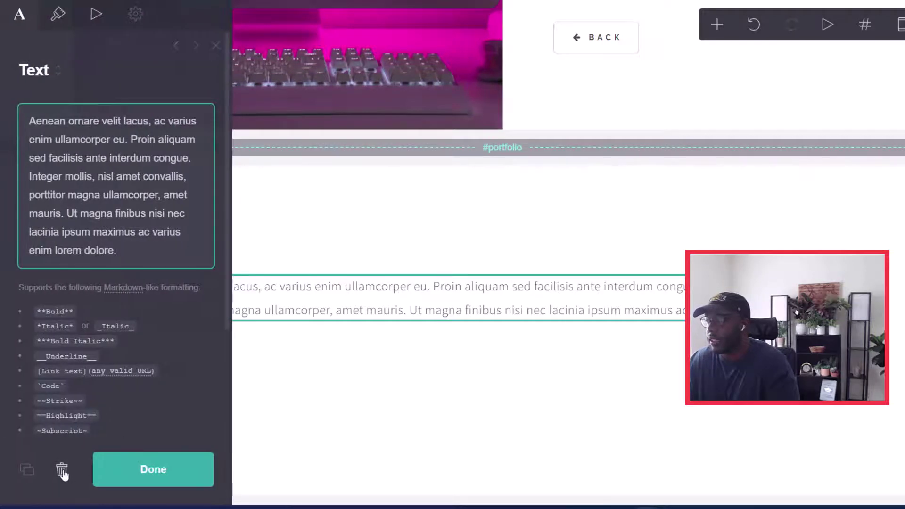
pyautogui.click(62, 470)
# Step: Add an empty embed block to the portfolio section and move it above the Back button
pyautogui.click(590, 225)
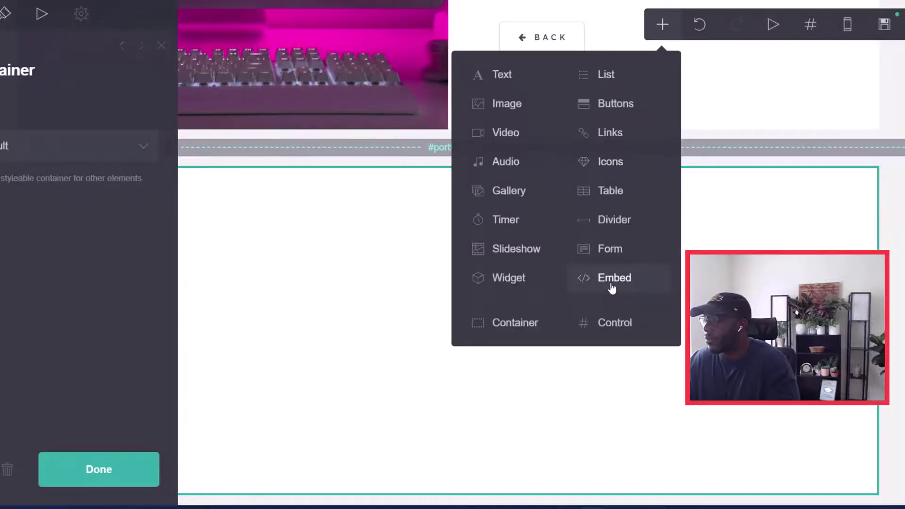
pyautogui.click(612, 289)
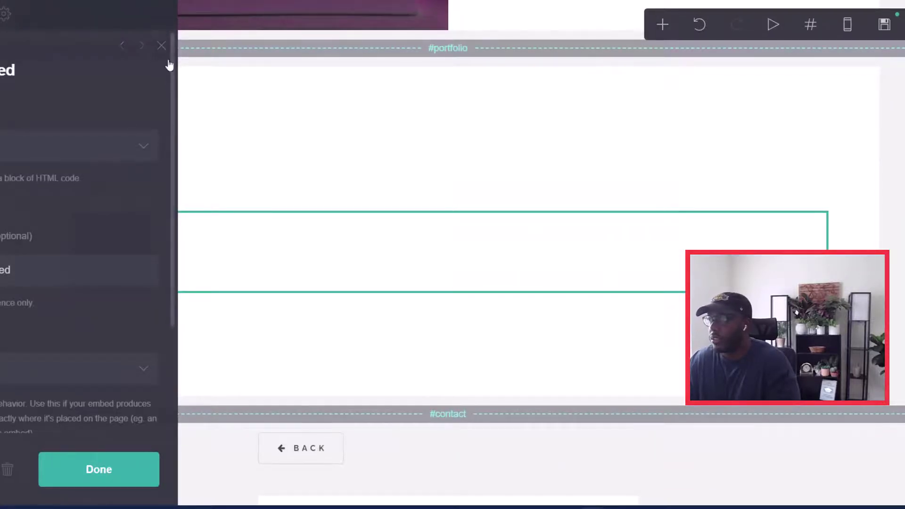
pyautogui.click(128, 470)
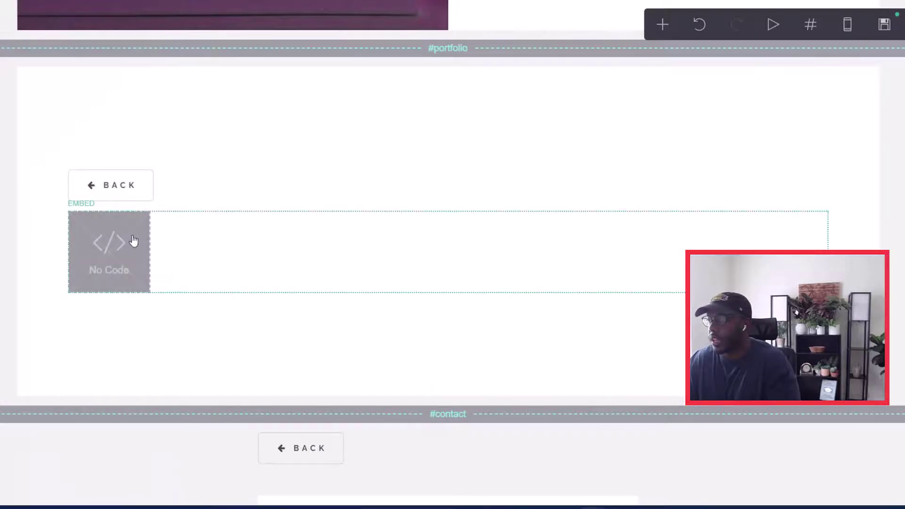
pyautogui.moveTo(135, 268); pyautogui.dragTo(189, 179)
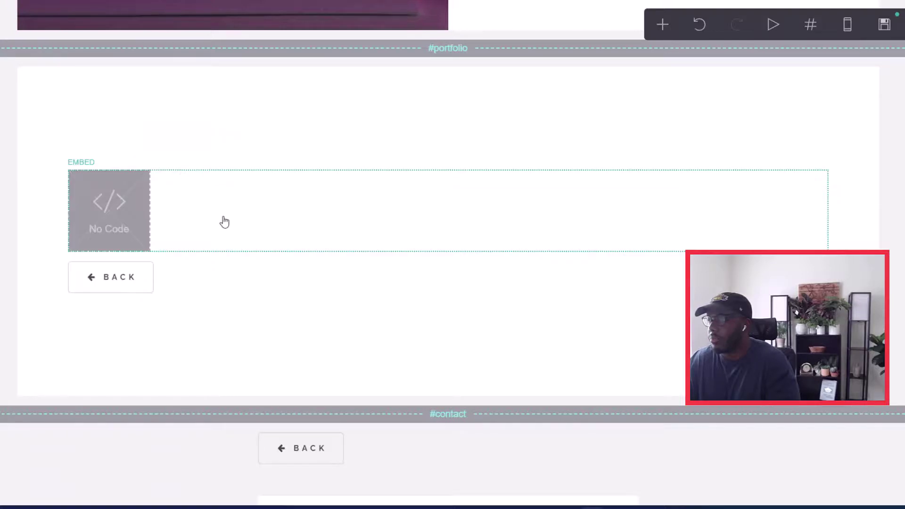
pyautogui.click(174, 194)
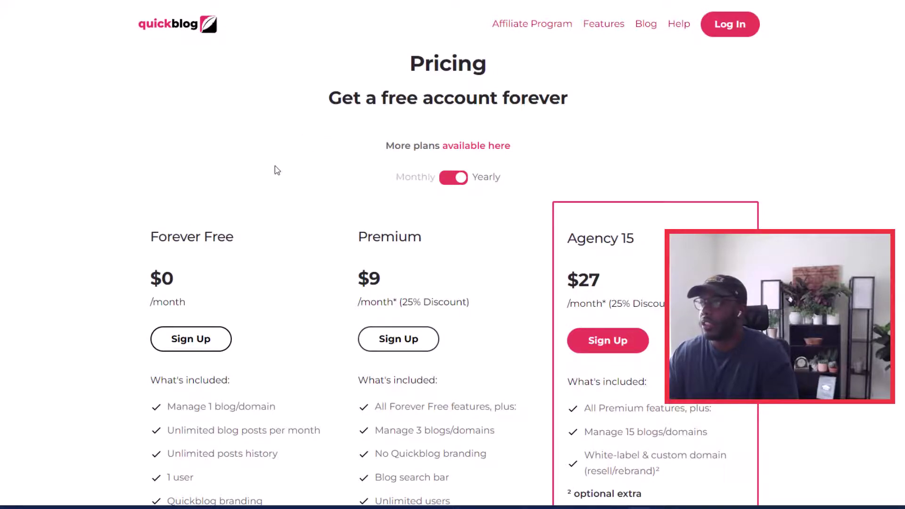
# Step: Scroll down through Quickblog's Forever Free, Premium and Agency 15 plan cards
pyautogui.scroll(-2, 275, 170)
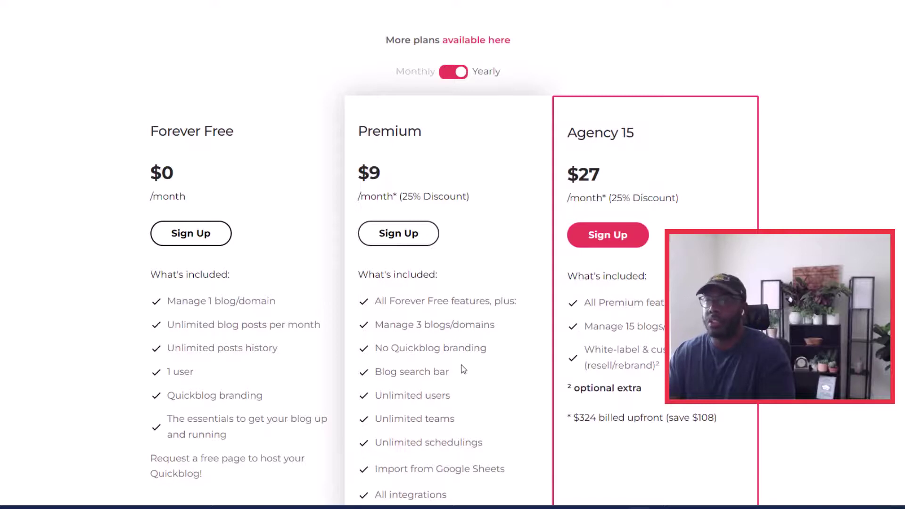
# Step: Scroll further down the Quickblog pricing page
pyautogui.scroll(-2, 436, 370)
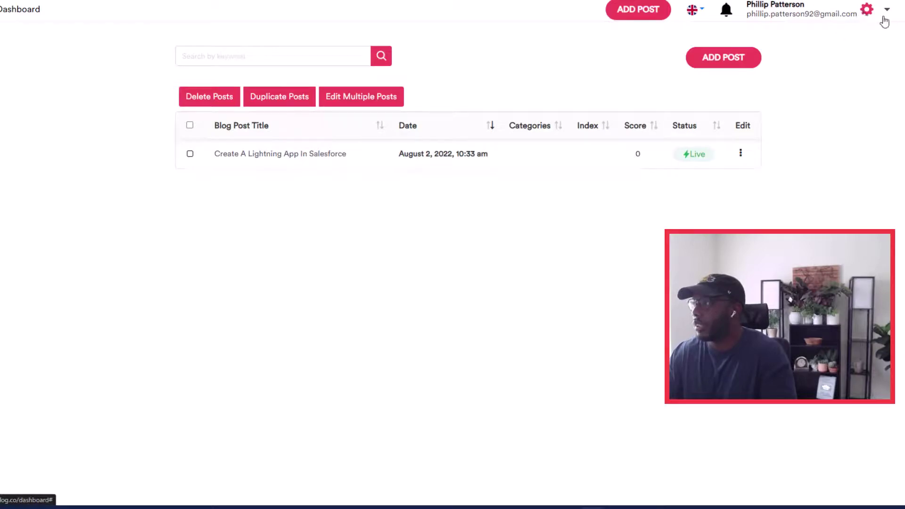
# Step: Copy the blog's installation script from Quickblog's blog settings and return to the Carrd editor
pyautogui.click(869, 18)
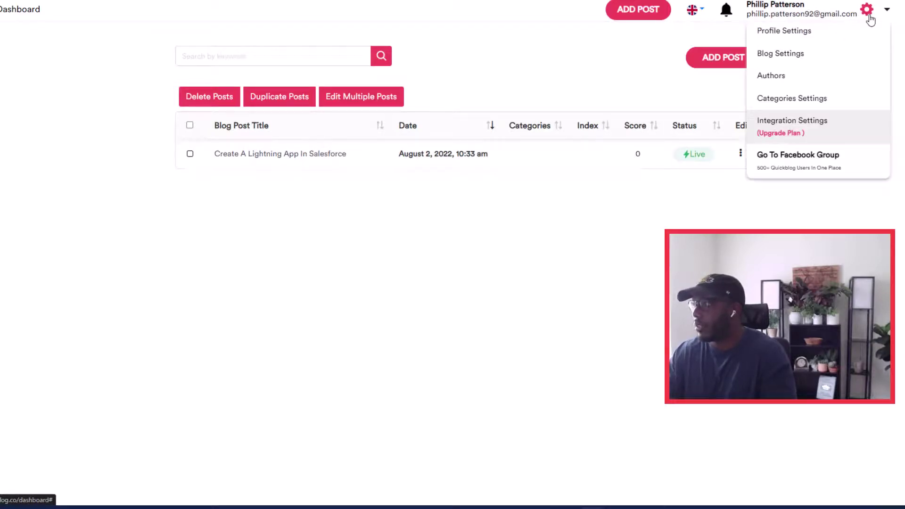
pyautogui.click(819, 57)
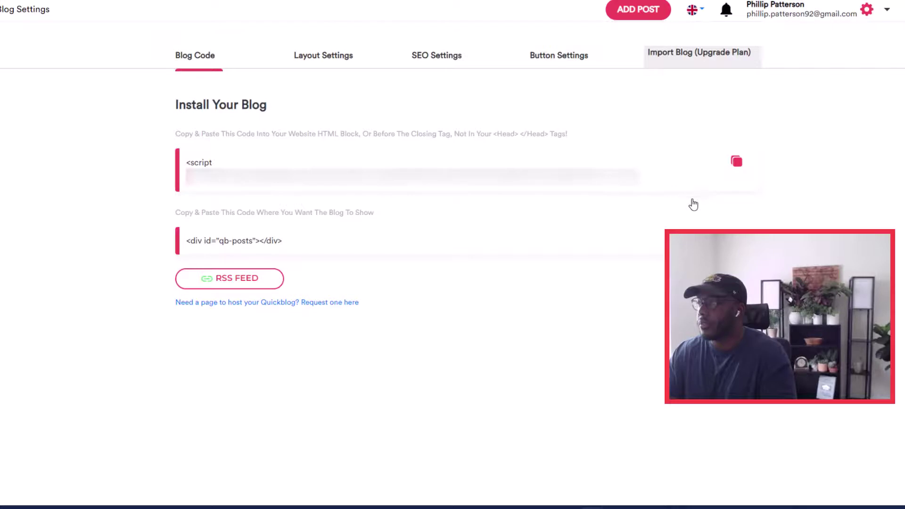
pyautogui.click(737, 166)
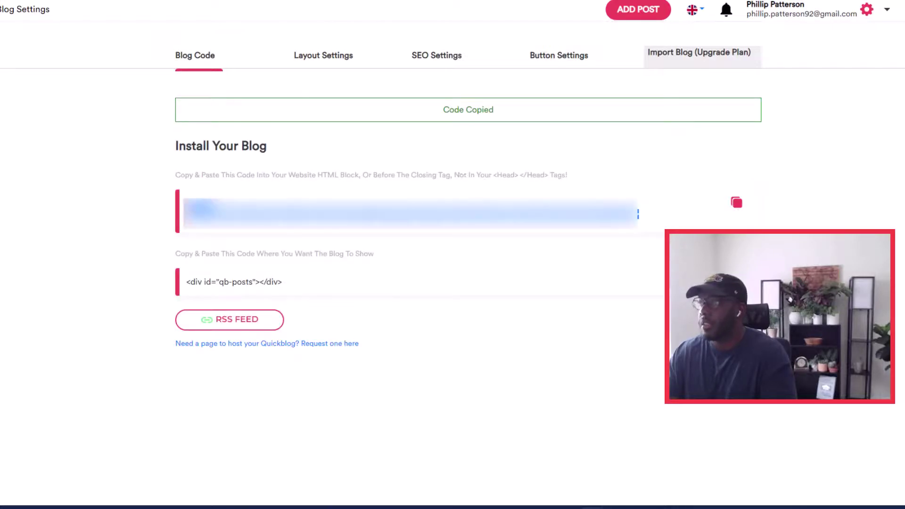
pyautogui.click(231, 1)
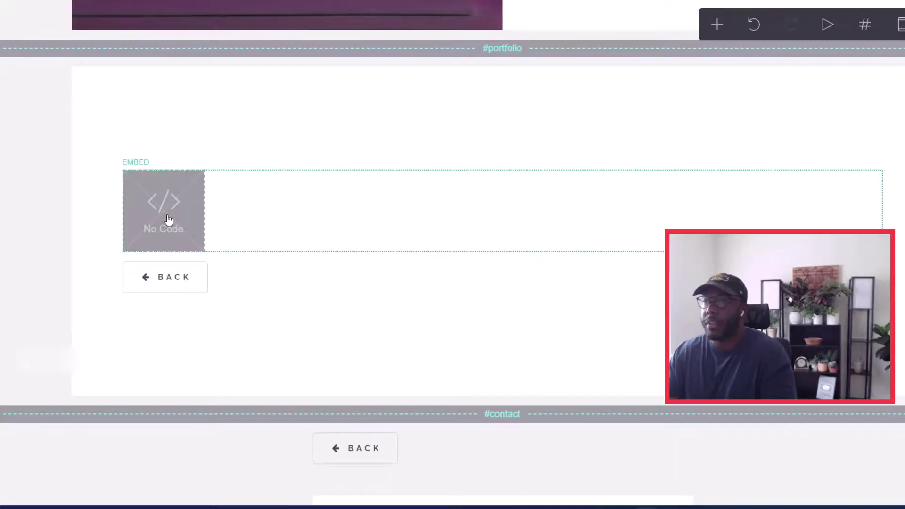
# Step: Paste the copied Quickblog script into the portfolio embed block's code field
pyautogui.click(168, 220)
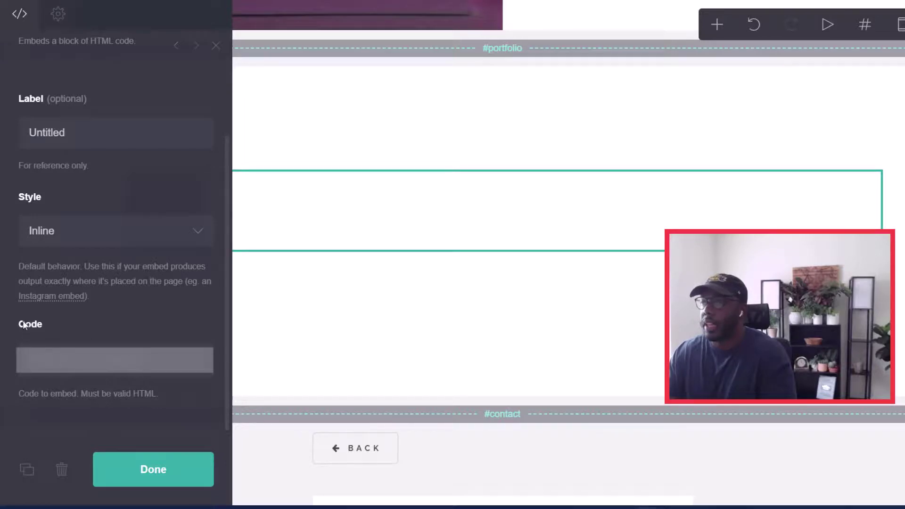
pyautogui.click(36, 358)
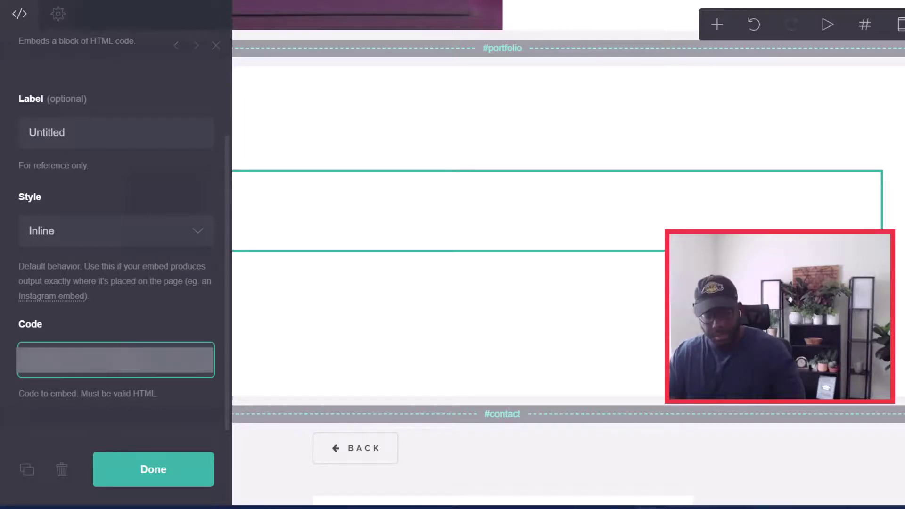
pyautogui.hotkey('ctrl', 'v')
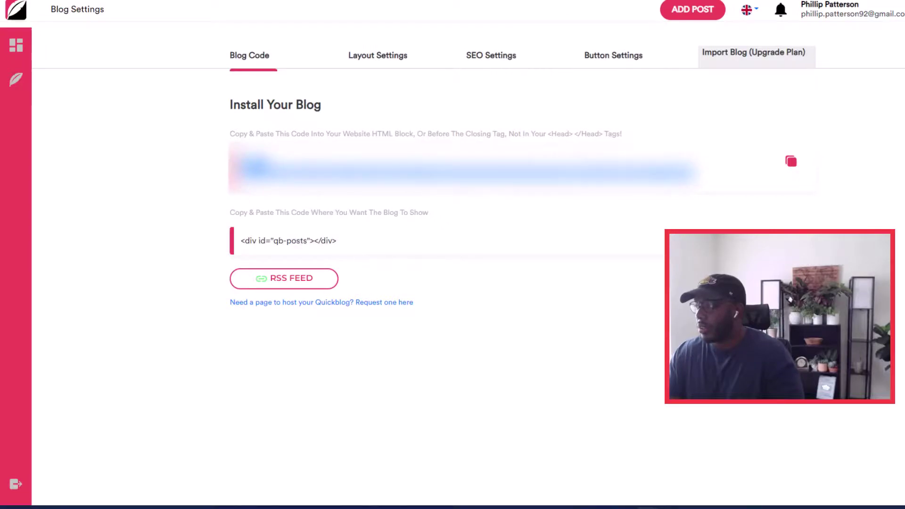
# Step: Copy the <div id="qb-posts"></div> snippet from Quickblog's Blog Code page
pyautogui.click(289, 240)
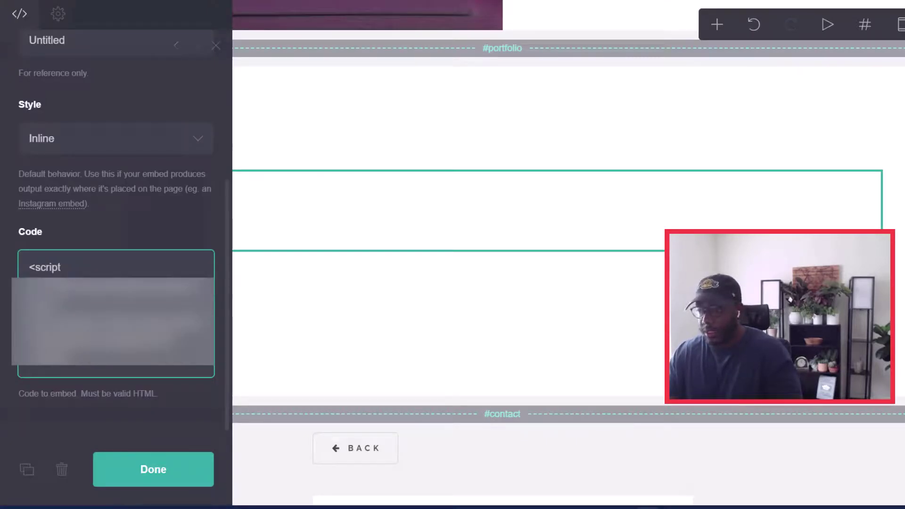
# Step: Paste the qb-posts div on a new line below the script and confirm the embed code
pyautogui.press('Return')
pyautogui.hotkey('ctrl', 'v')
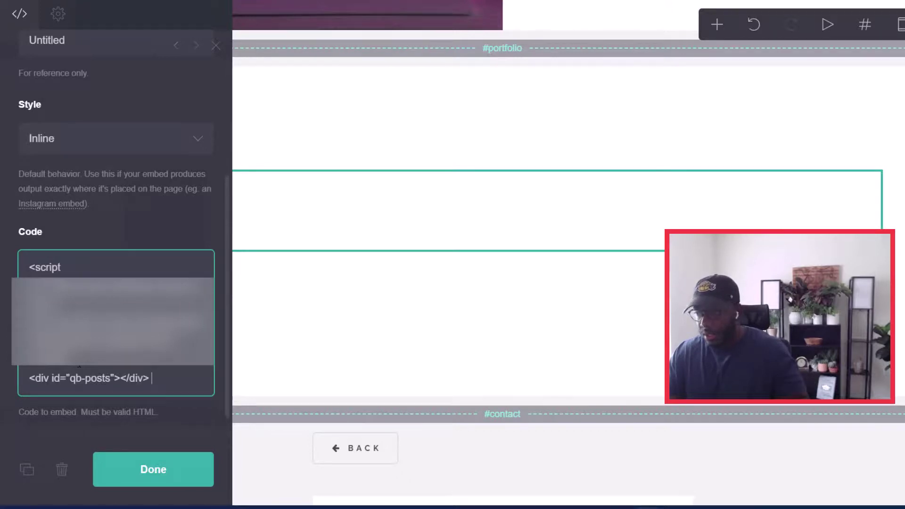
pyautogui.click(142, 477)
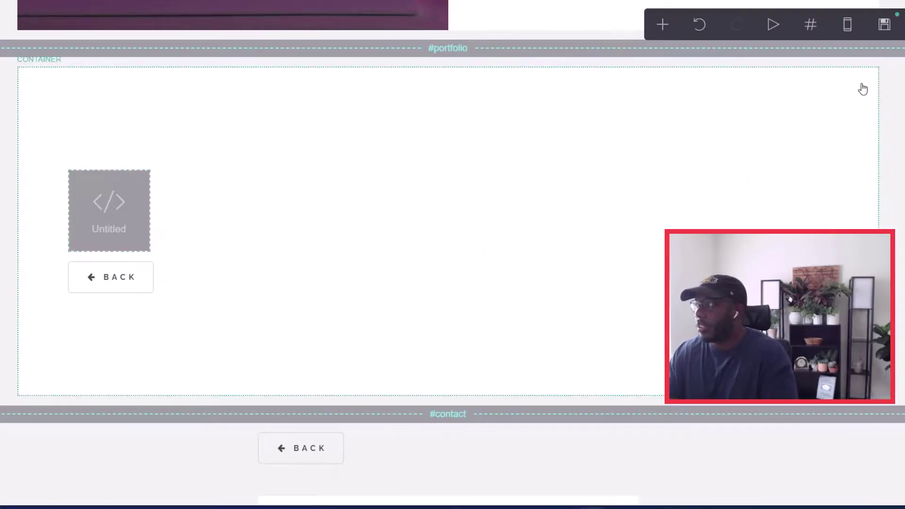
# Step: Enter the owner's name as the site's .carrd.co address in the publish settings
pyautogui.click(882, 28)
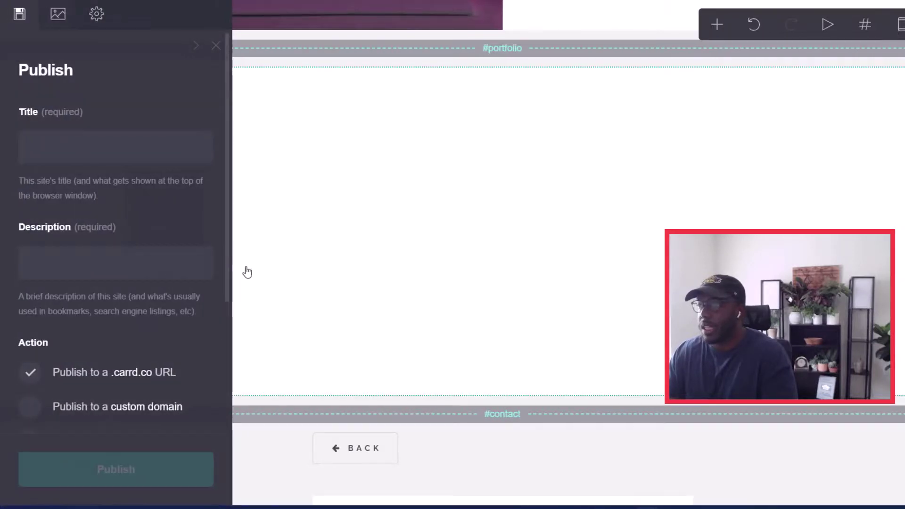
pyautogui.scroll(-2, 98, 374)
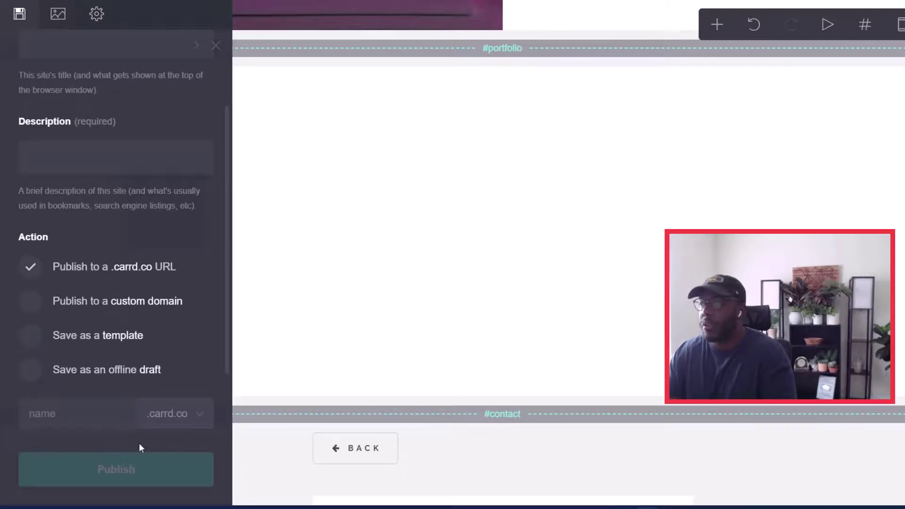
pyautogui.scroll(-2, 68, 367)
pyautogui.click(73, 341)
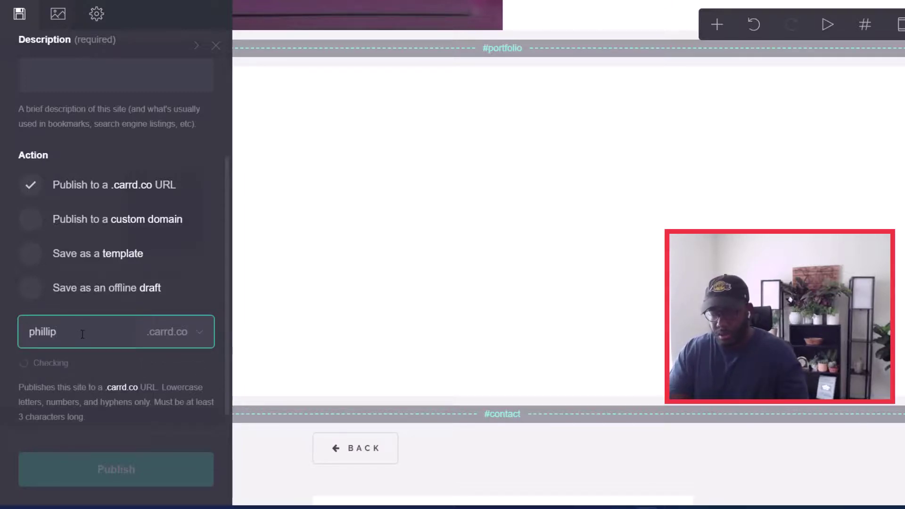
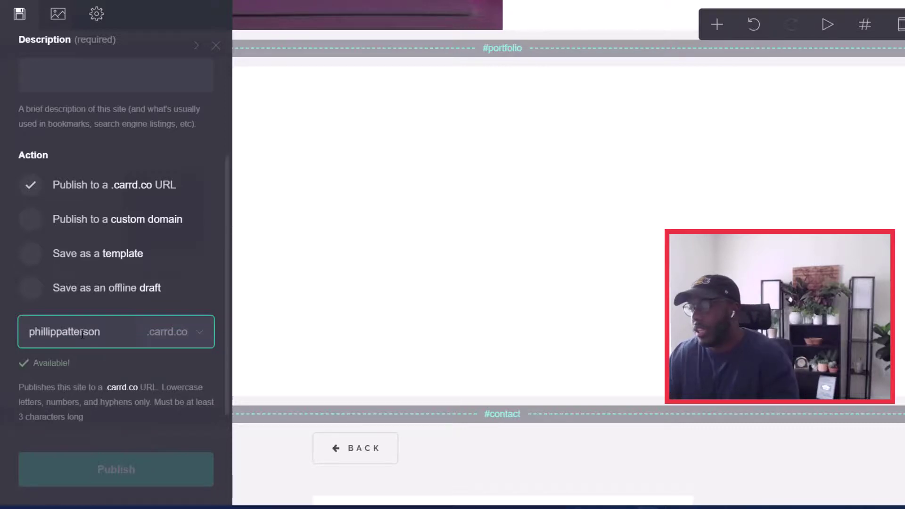
# Step: Give the site a title of the owner's name plus 'Portfolio' and the description 'Tech Portfolio'
pyautogui.scroll(-1, 119, 358)
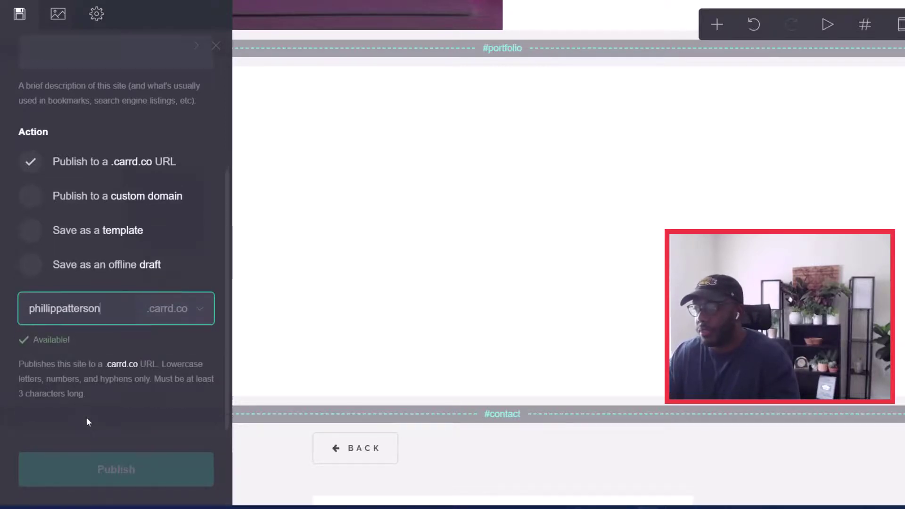
pyautogui.scroll(5, 27, 171)
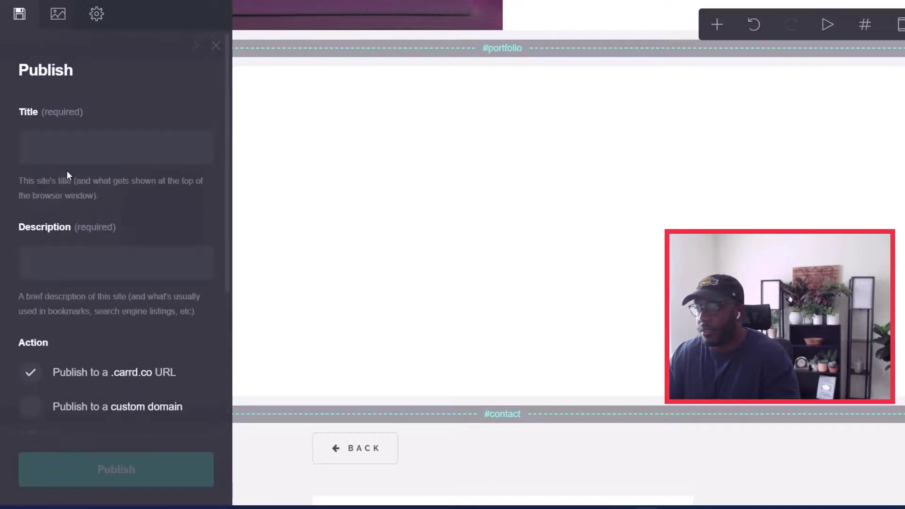
pyautogui.click(113, 158)
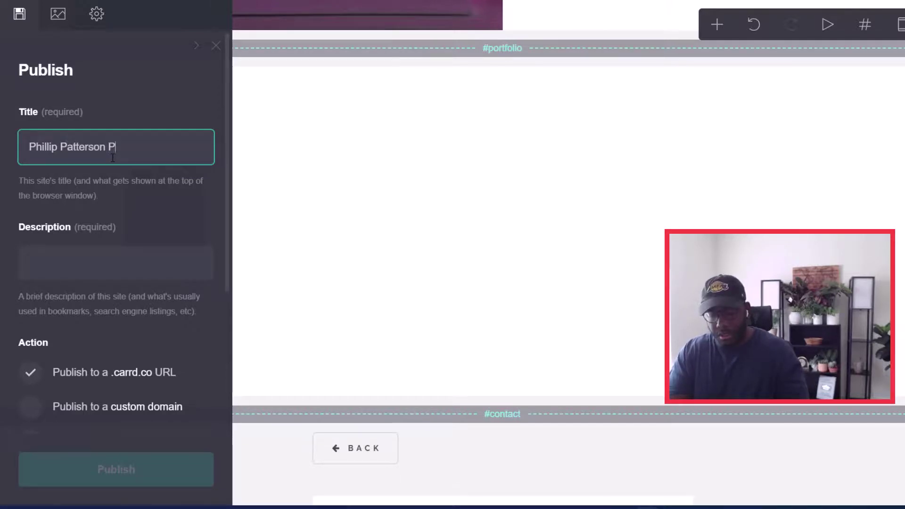
pyautogui.write('ortfolio 2')
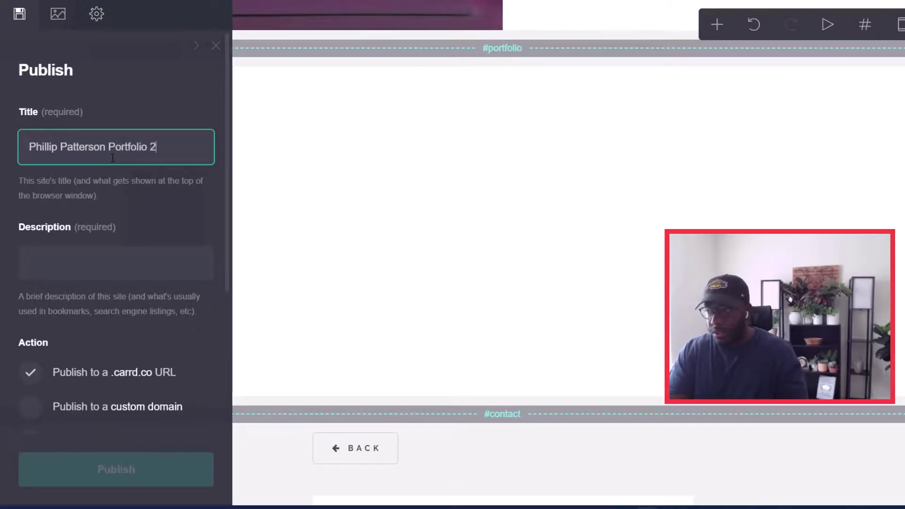
pyautogui.click(72, 258)
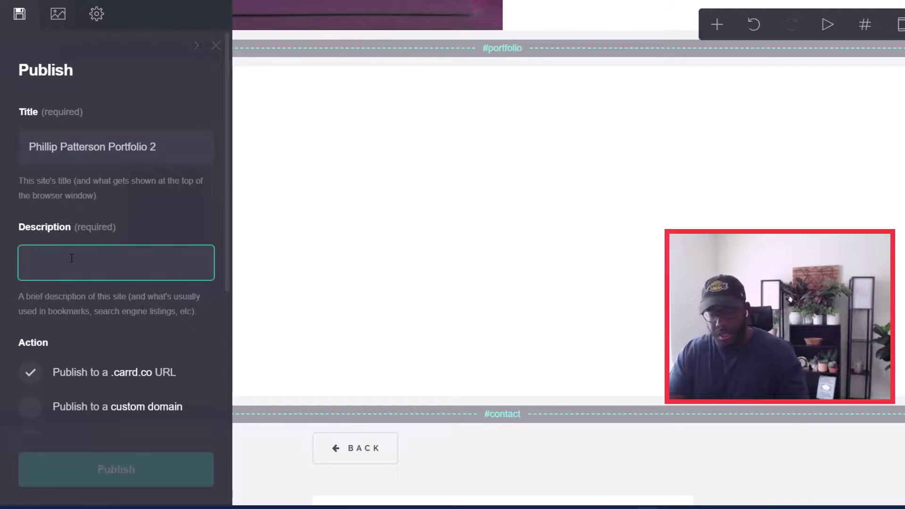
pyautogui.write('Tech P')
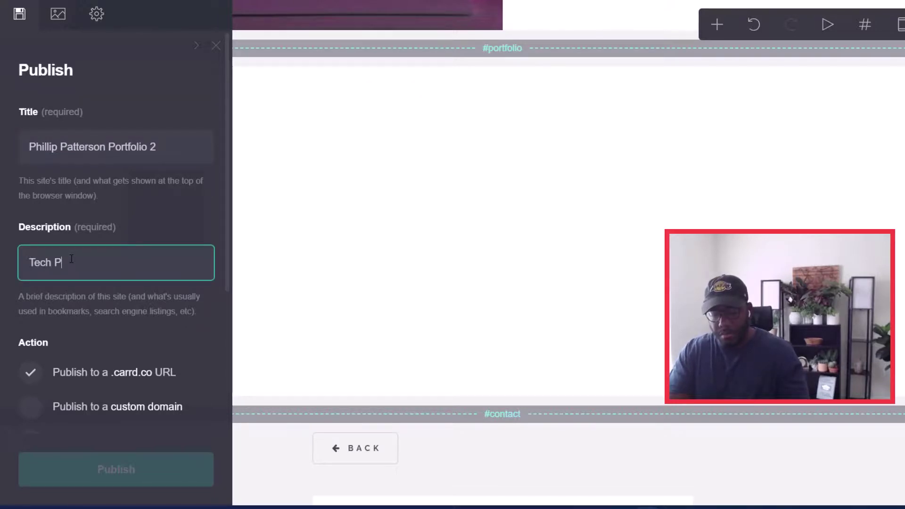
pyautogui.write('ortfolio')
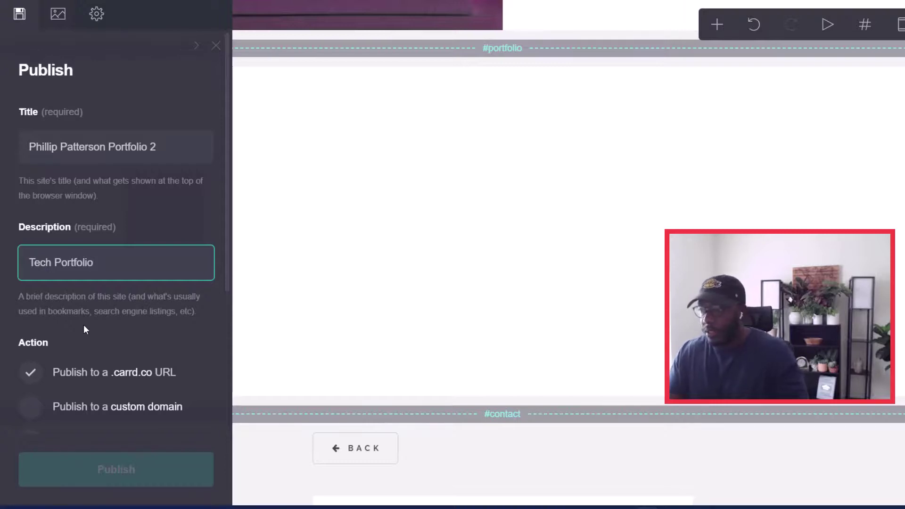
pyautogui.scroll(-5, 109, 472)
# Step: Publish the site and check the embedded blog post in the live Portfolio section
pyautogui.click(116, 468)
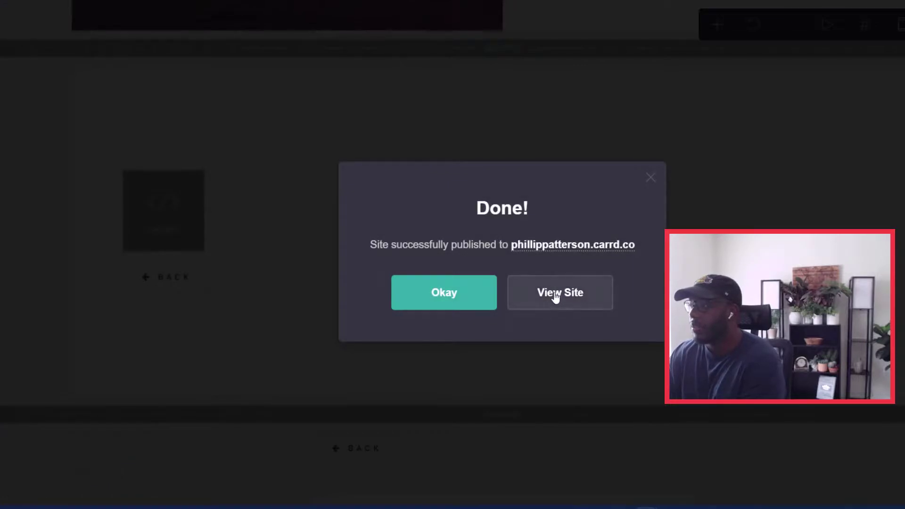
pyautogui.click(556, 296)
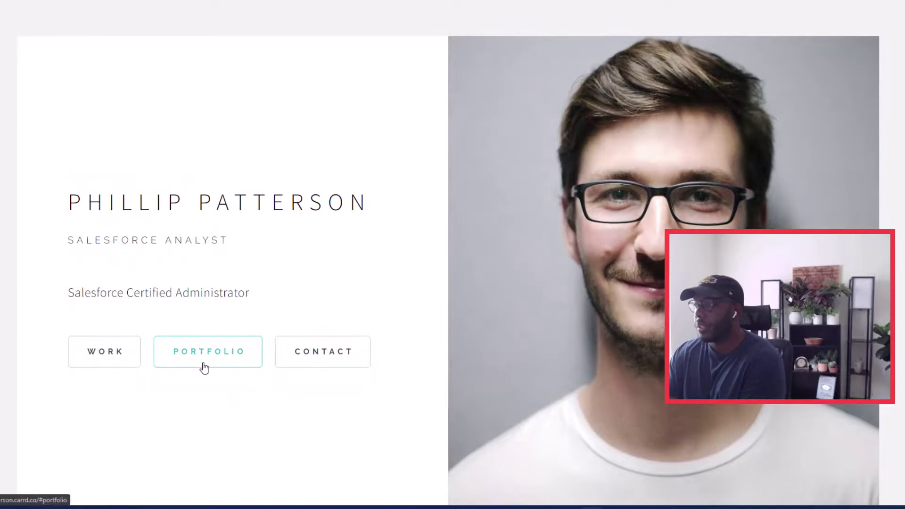
pyautogui.click(205, 367)
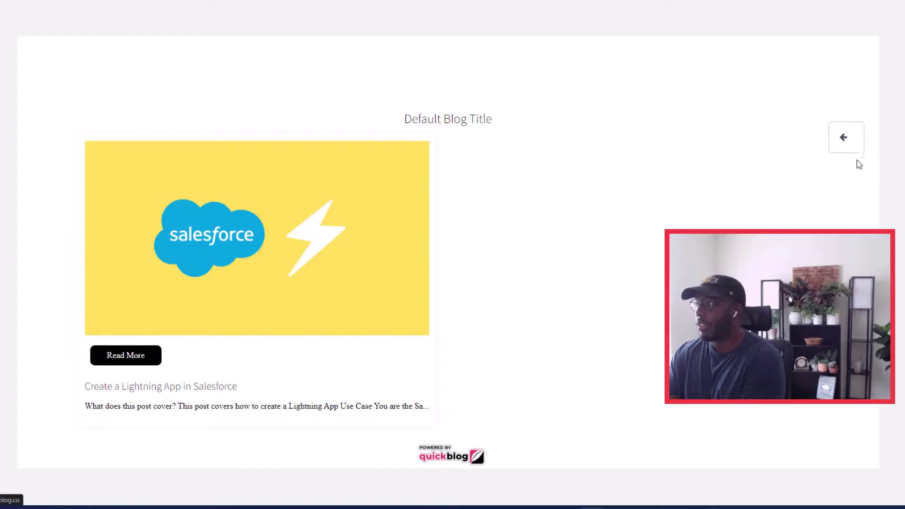
# Step: Return to the live home page and review the Contact section's form
pyautogui.click(847, 137)
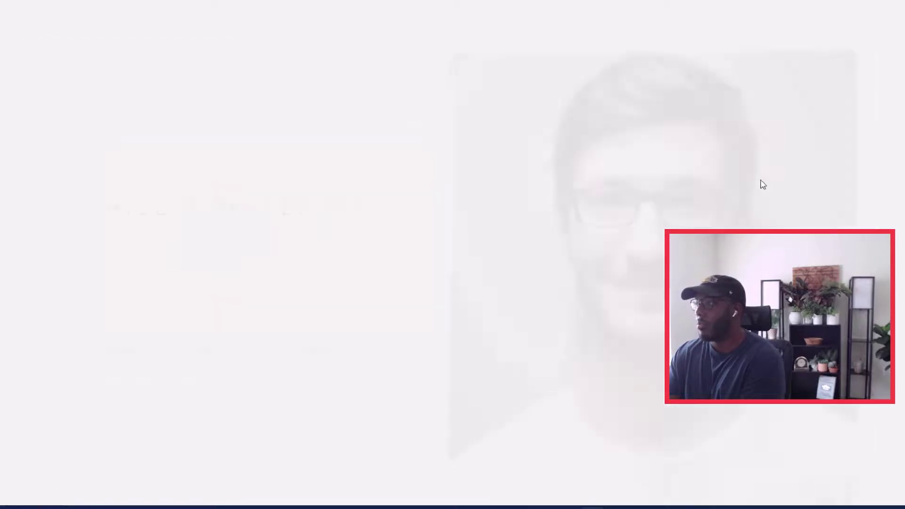
pyautogui.scroll(-3, 338, 279)
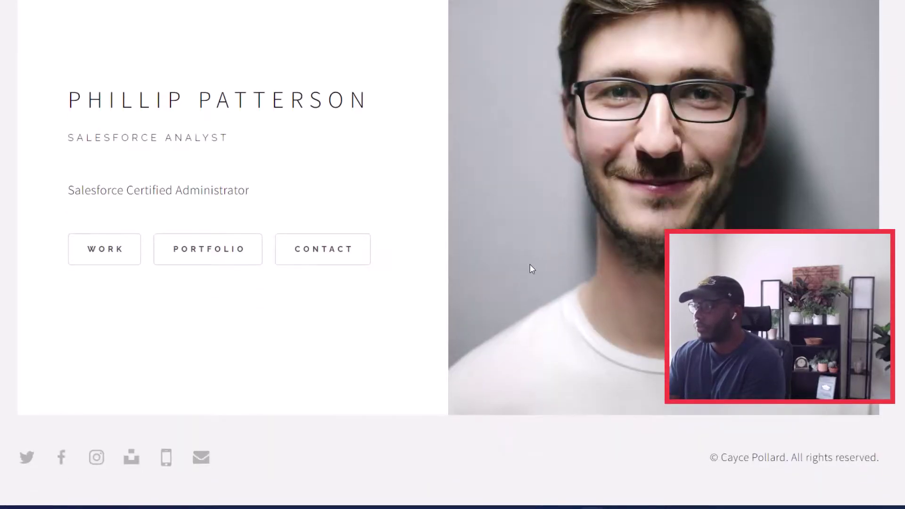
pyautogui.scroll(3, 372, 243)
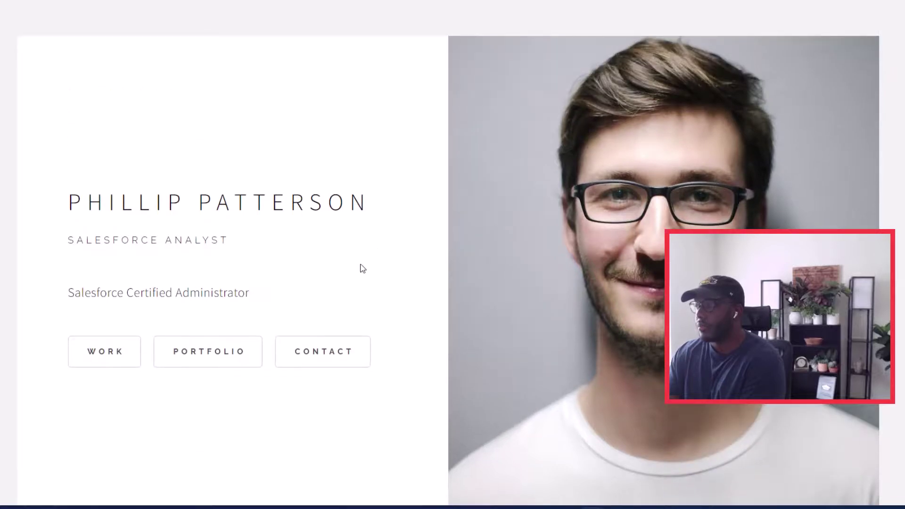
pyautogui.click(314, 357)
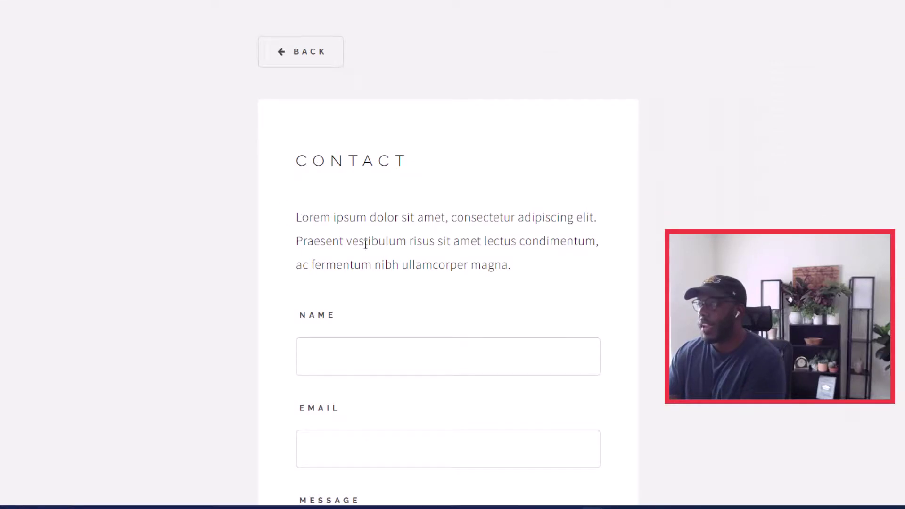
pyautogui.scroll(-3, 365, 244)
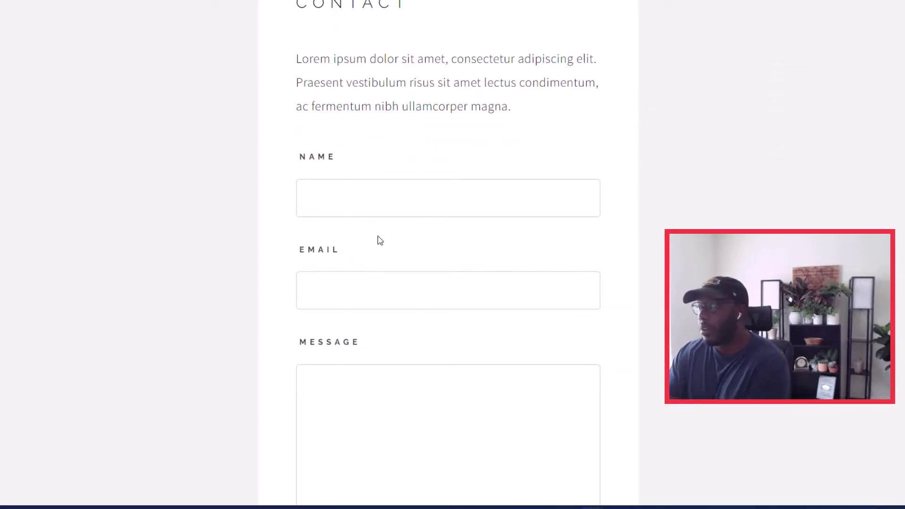
pyautogui.scroll(-2, 353, 228)
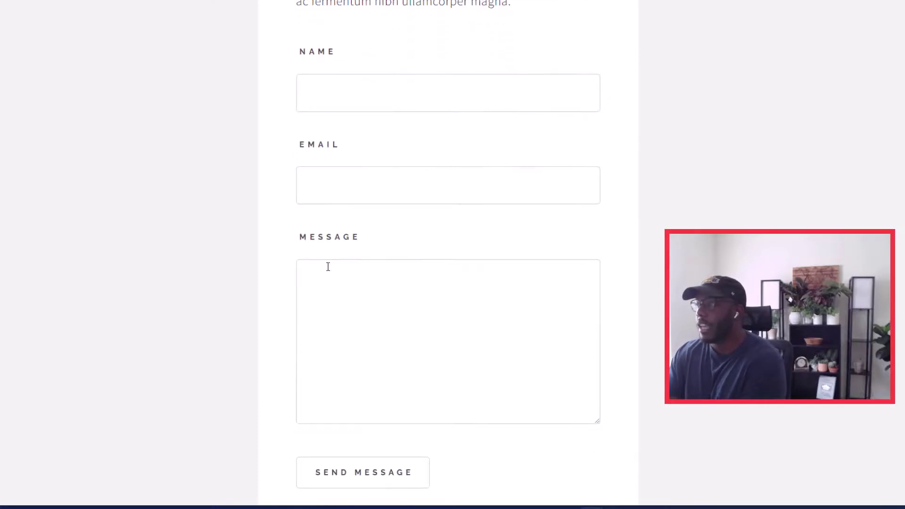
pyautogui.scroll(-2, 368, 302)
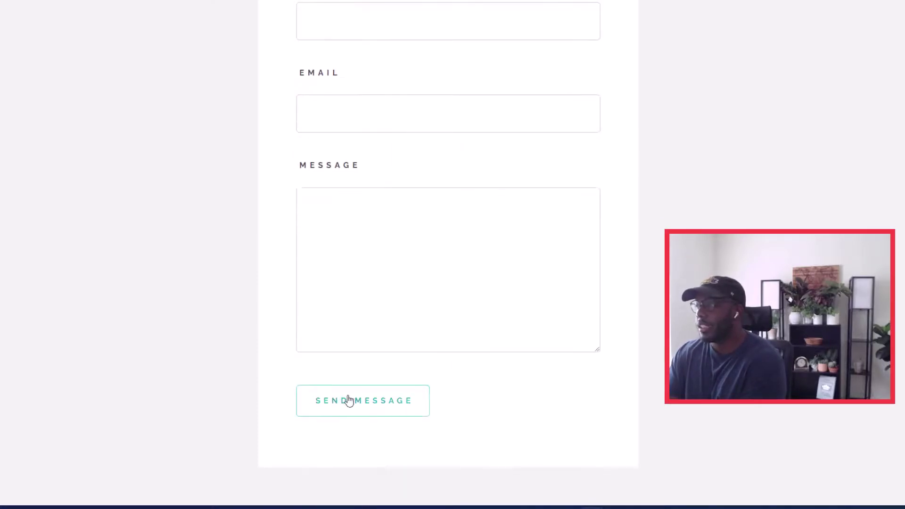
pyautogui.scroll(5, 372, 245)
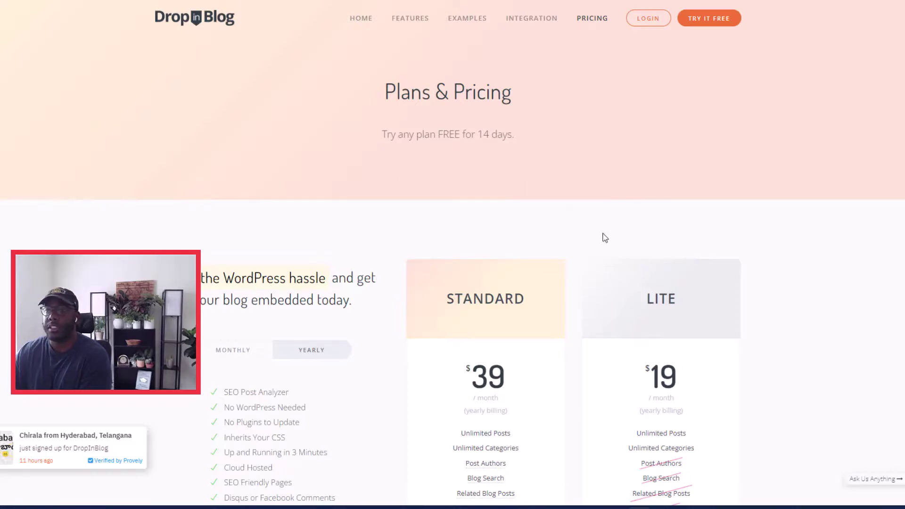
# Step: Look over DropInBlog's pricing, then open the blog's Code & Layout integration page
pyautogui.scroll(-7, 608, 236)
pyautogui.scroll(5, 636, 217)
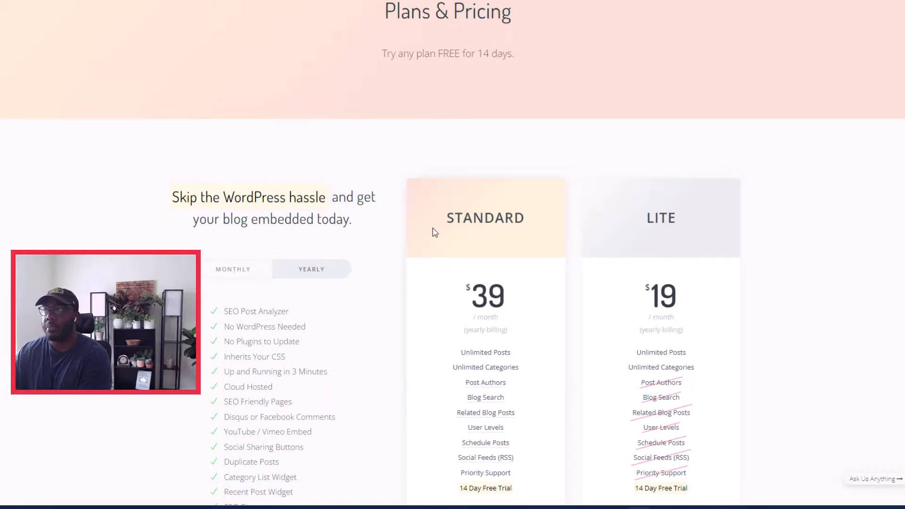
pyautogui.scroll(2, 460, 223)
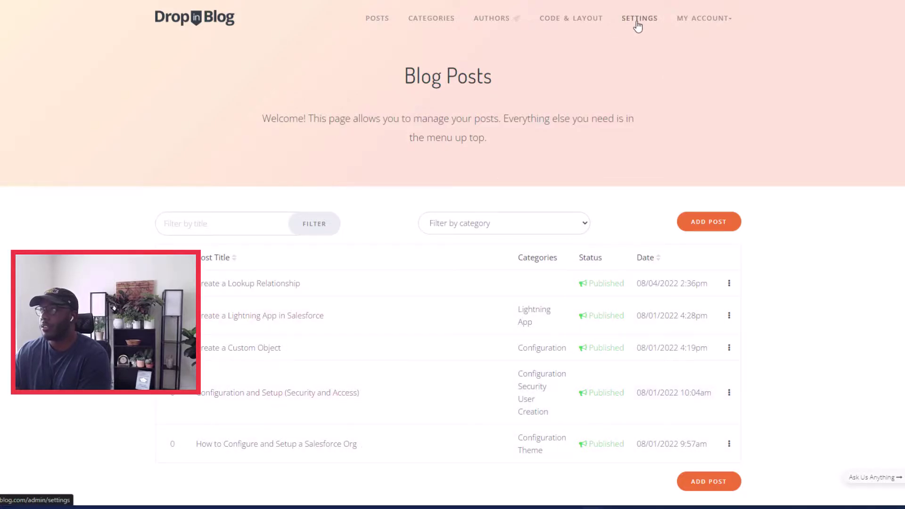
pyautogui.click(592, 20)
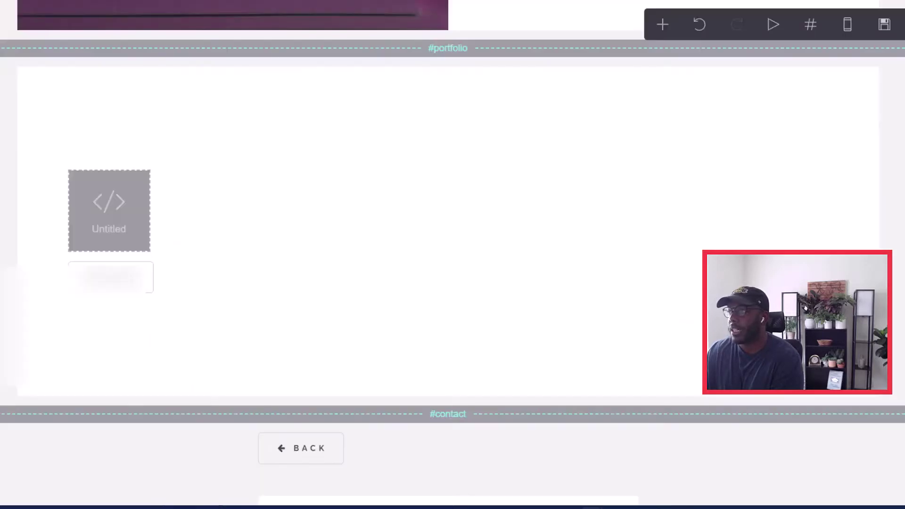
# Step: Open the #portfolio section's Untitled embed settings, then return to the DropInBlog pricing page
pyautogui.click(116, 230)
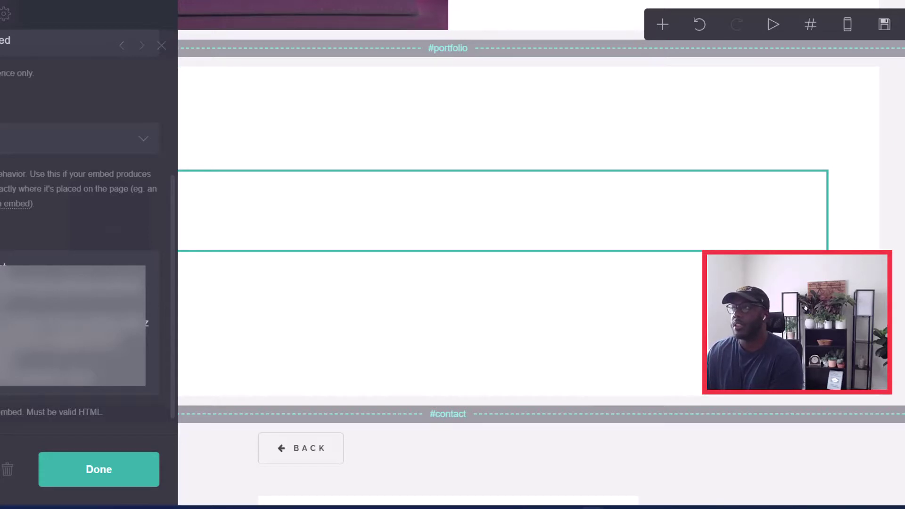
pyautogui.click(592, 0)
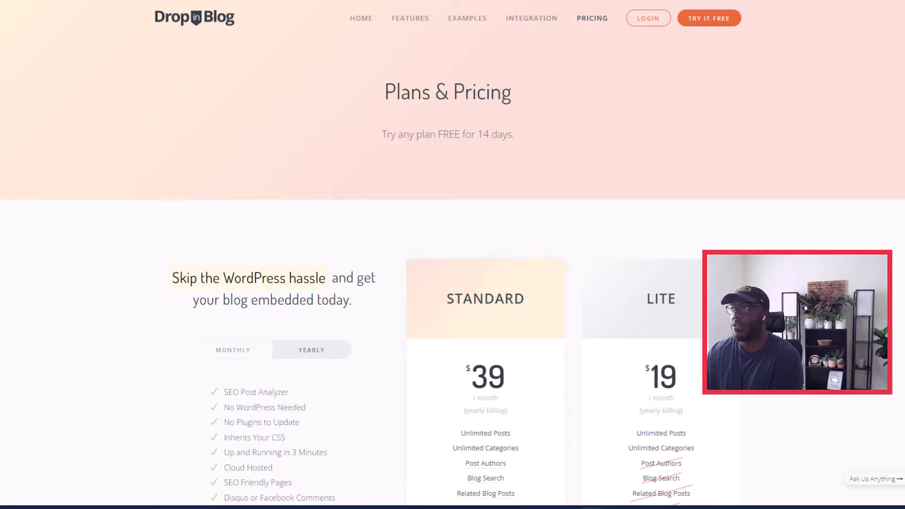
# Step: Switch to the next browser tab with Ctrl+Tab, leaving DropInBlog's pricing page
pyautogui.hotkey('ctrl', 'Tab')
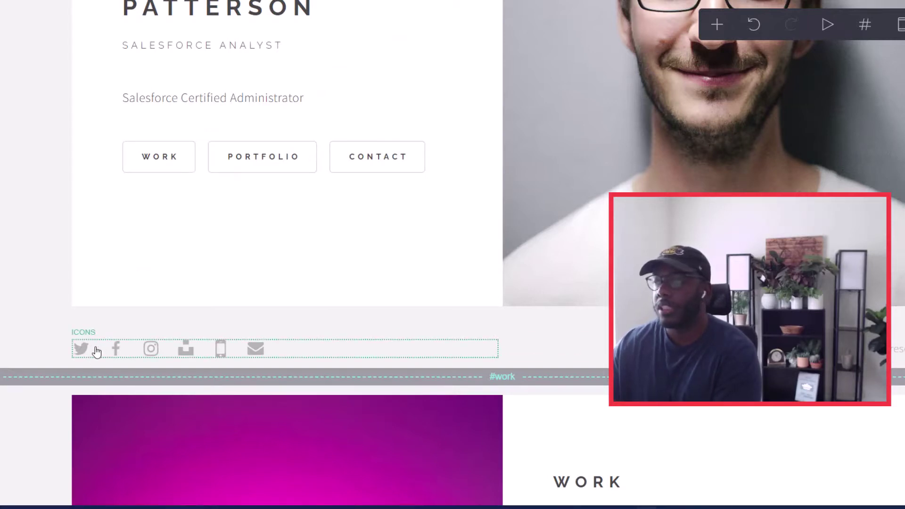
# Step: Add a new icon to the social icons row and set its type to LinkedIn
pyautogui.click(96, 352)
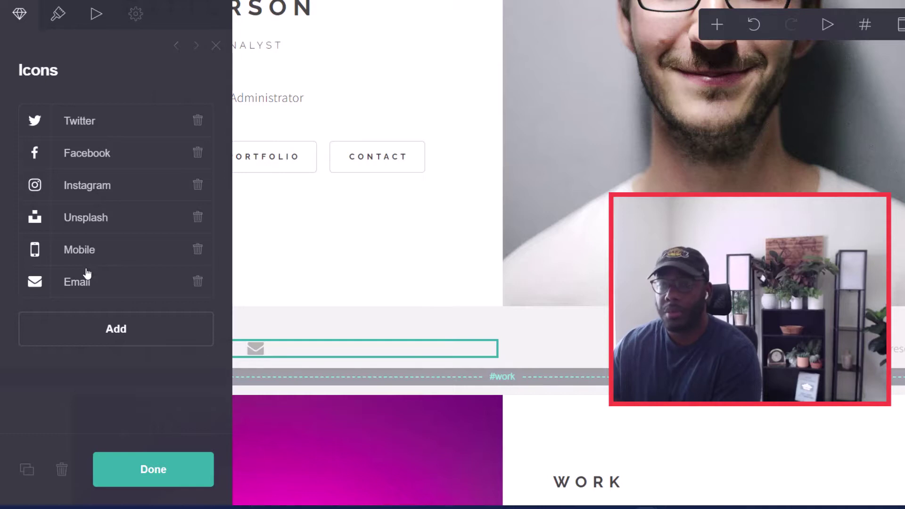
pyautogui.click(98, 335)
pyautogui.click(108, 315)
pyautogui.click(109, 315)
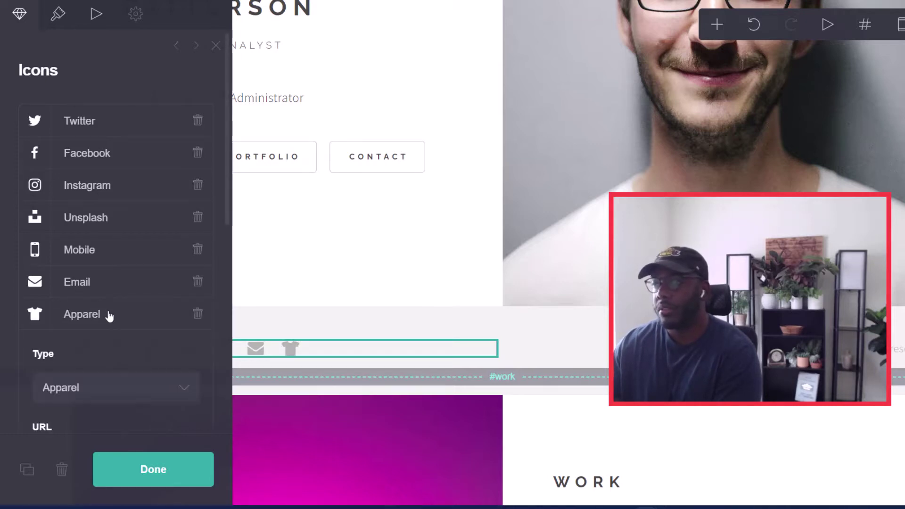
pyautogui.click(76, 382)
pyautogui.scroll(-5, 105, 306)
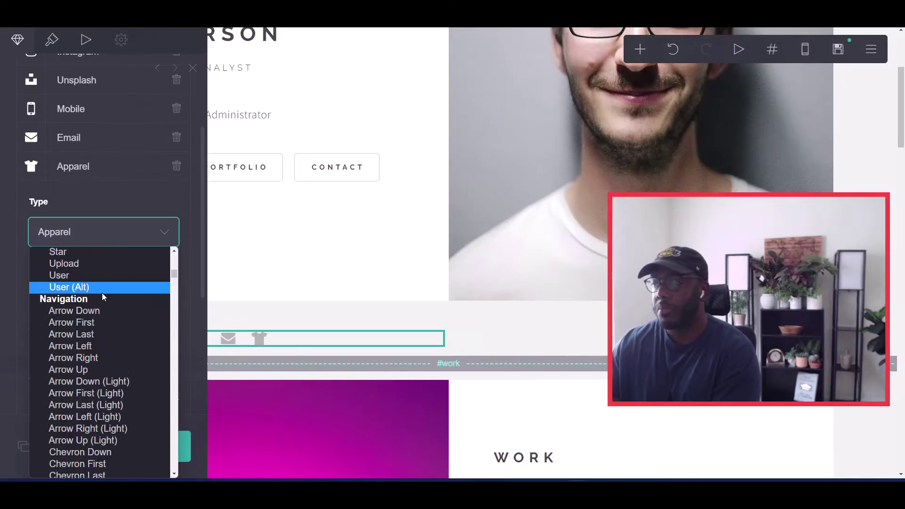
pyautogui.scroll(5, 98, 295)
pyautogui.click(72, 381)
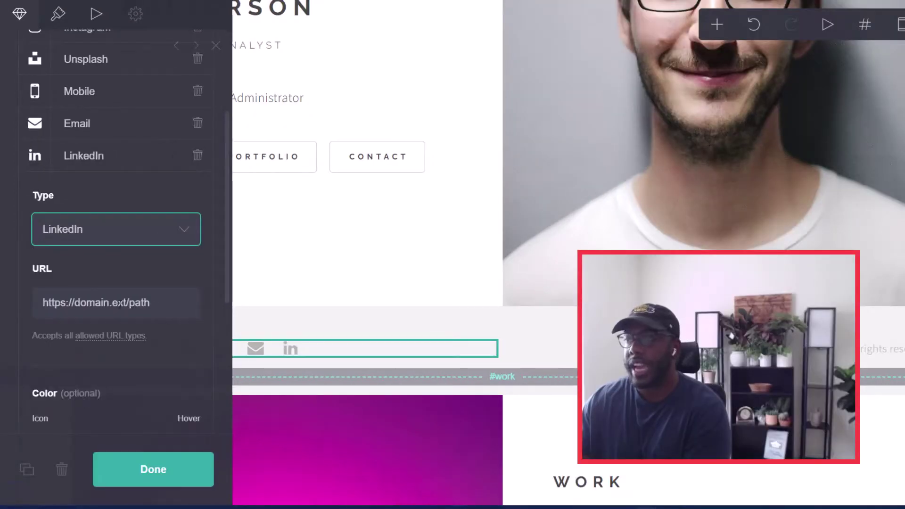
pyautogui.click(119, 464)
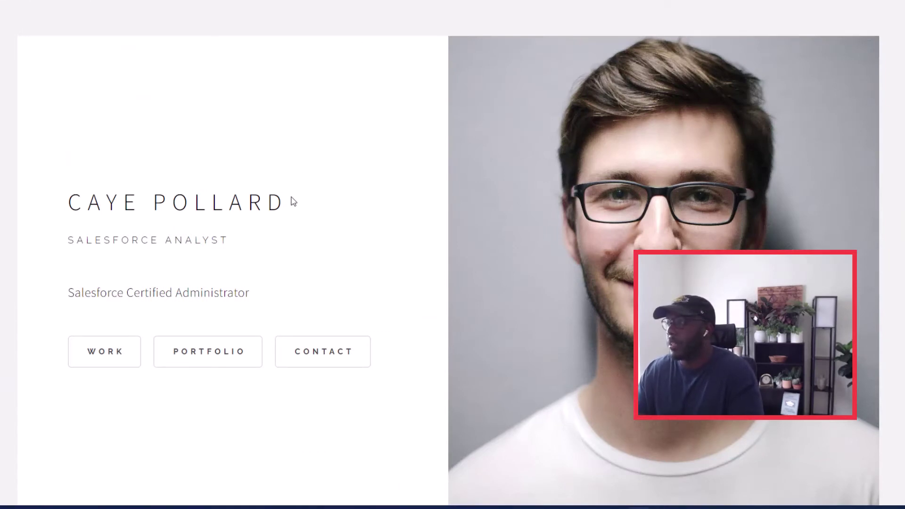
pyautogui.scroll(-2, 222, 228)
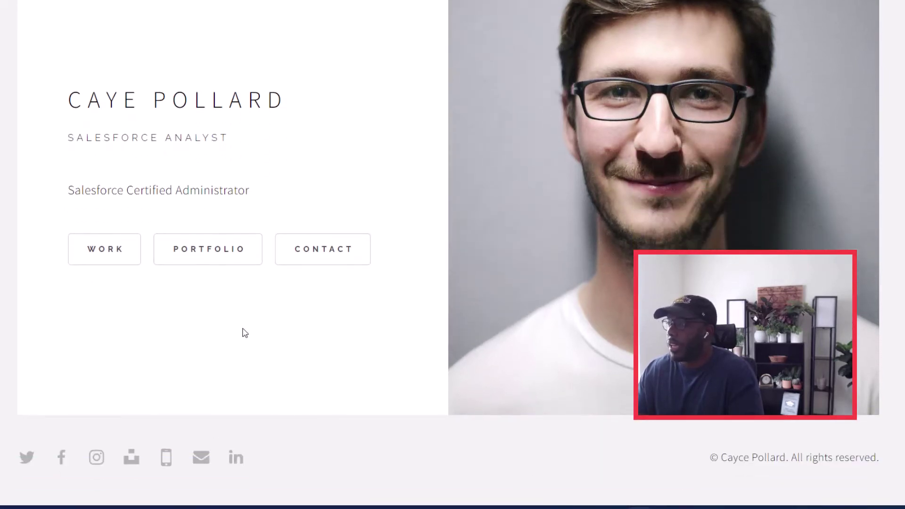
pyautogui.scroll(2, 115, 324)
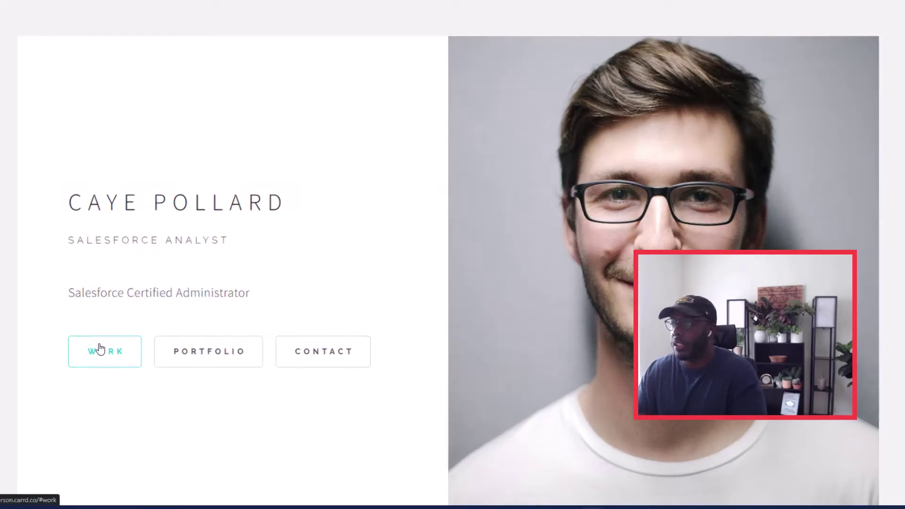
pyautogui.click(99, 347)
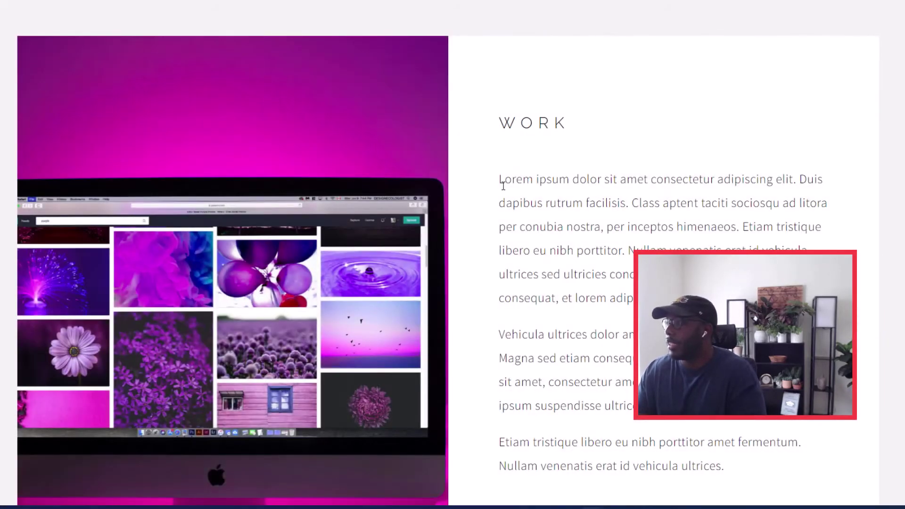
pyautogui.scroll(-3, 501, 236)
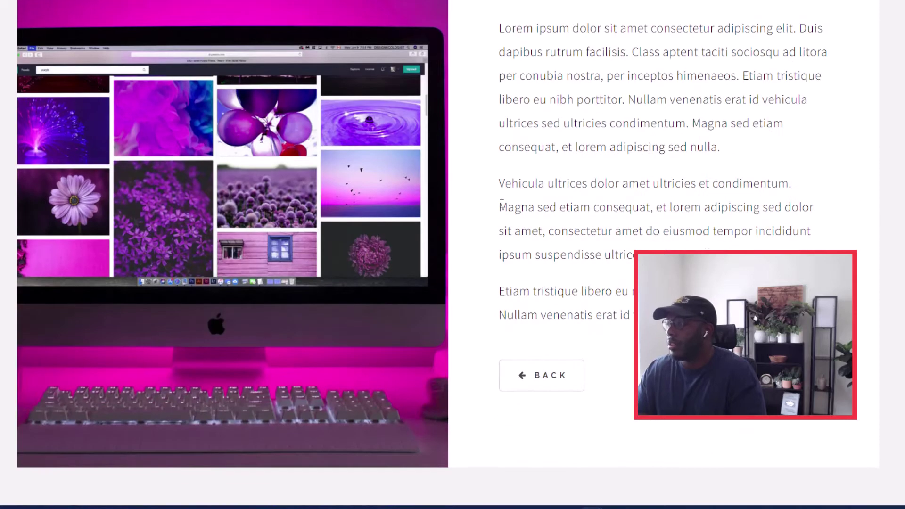
pyautogui.click(529, 384)
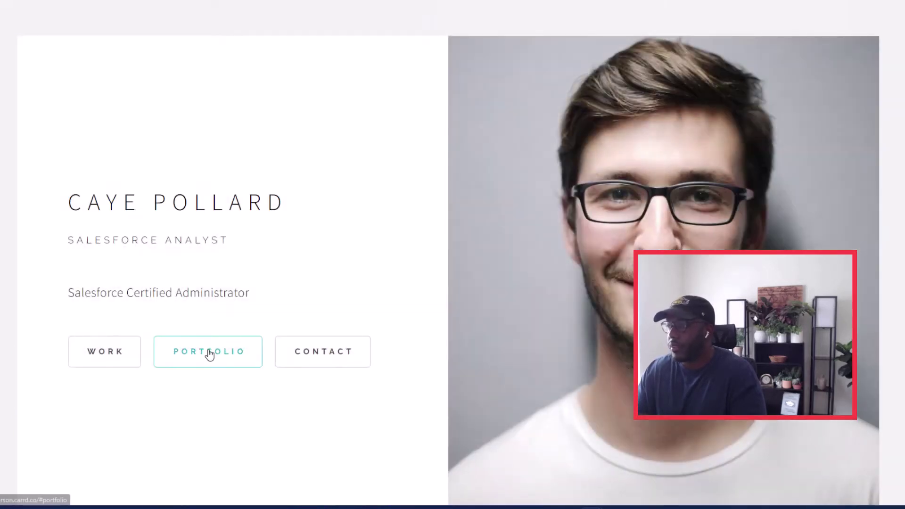
pyautogui.click(210, 355)
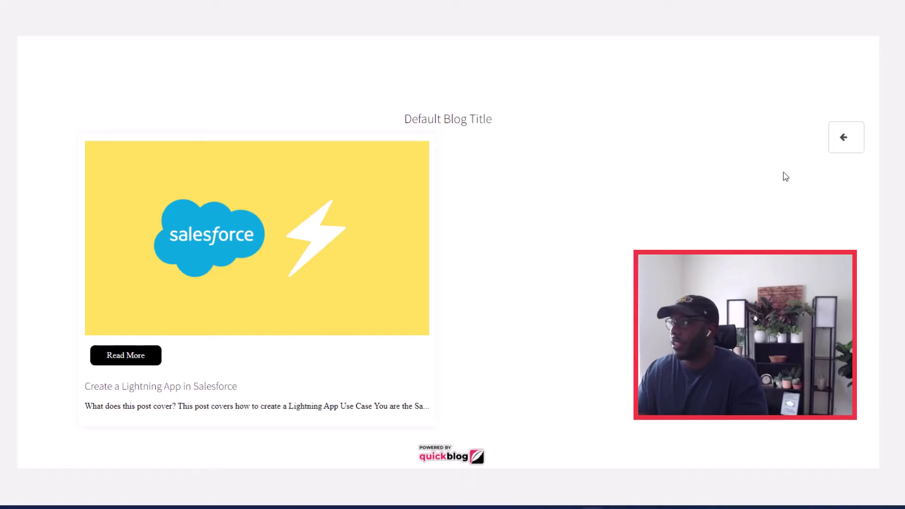
pyautogui.click(844, 138)
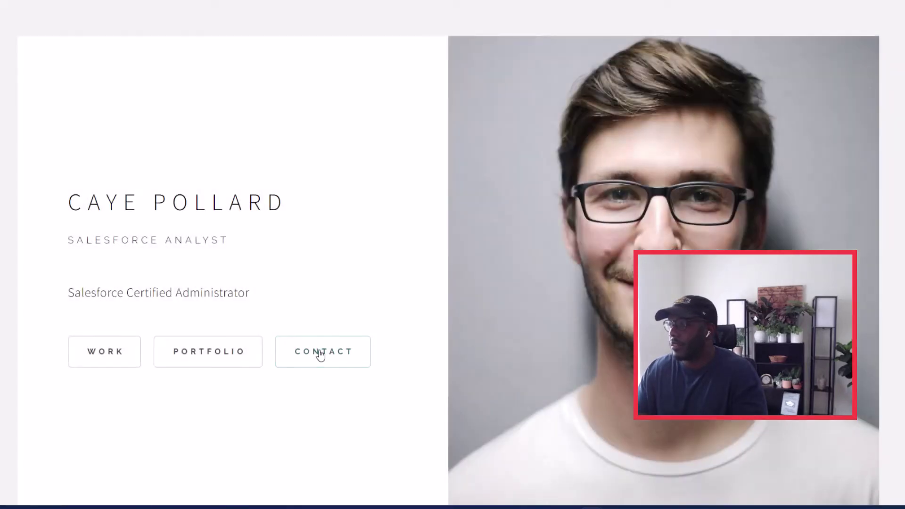
pyautogui.click(319, 354)
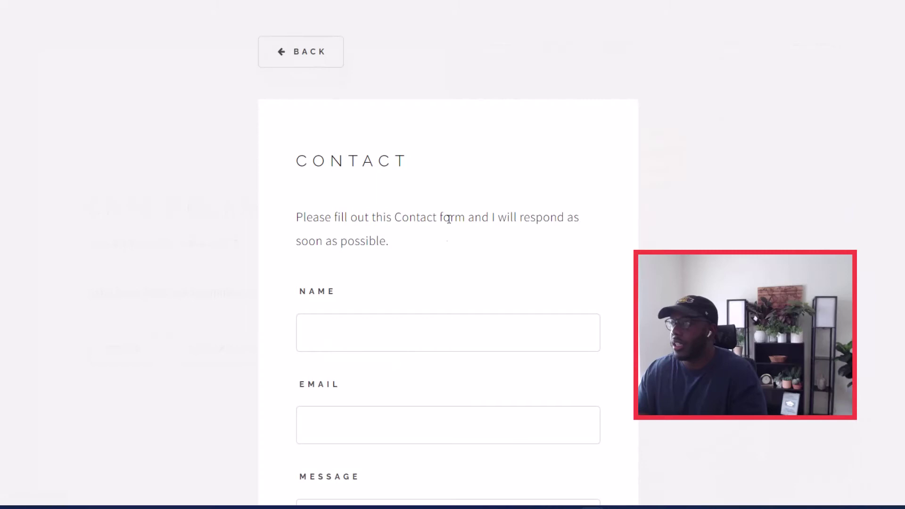
pyautogui.scroll(-5, 333, 151)
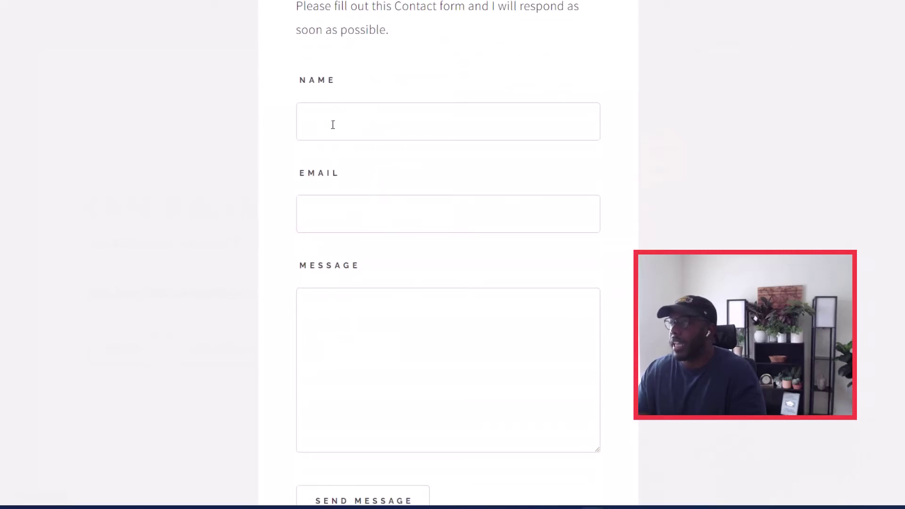
pyautogui.scroll(-3, 387, 190)
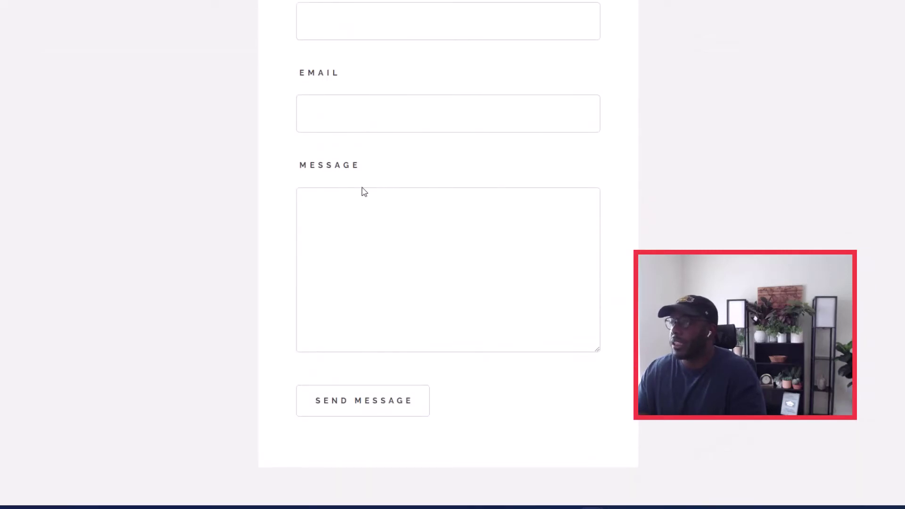
pyautogui.scroll(7, 362, 365)
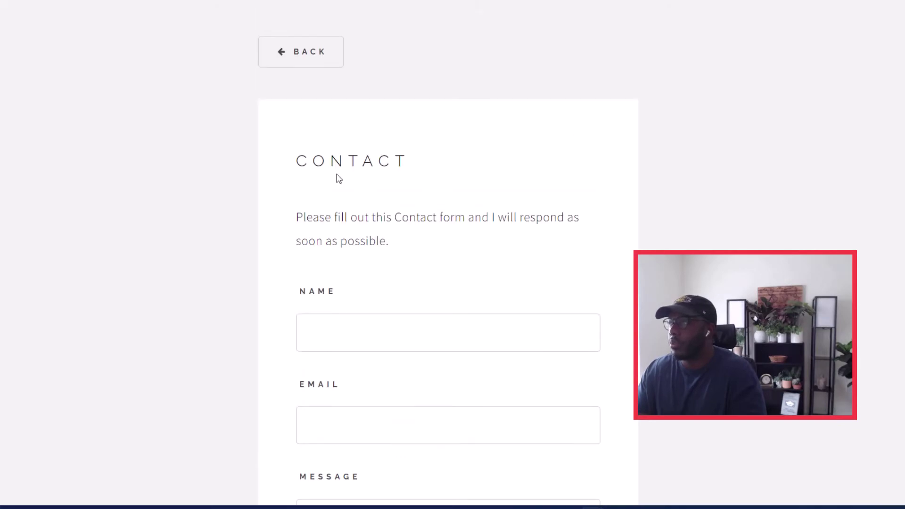
pyautogui.click(293, 63)
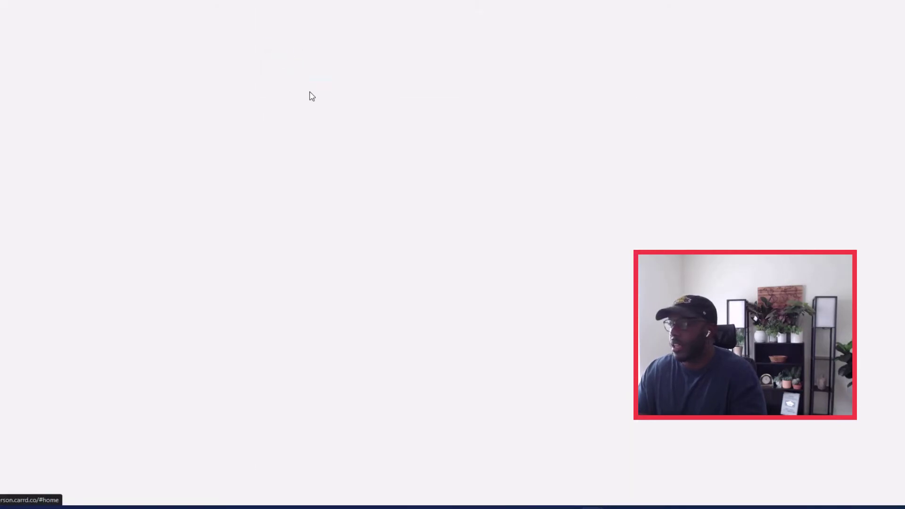
pyautogui.scroll(-2, 377, 316)
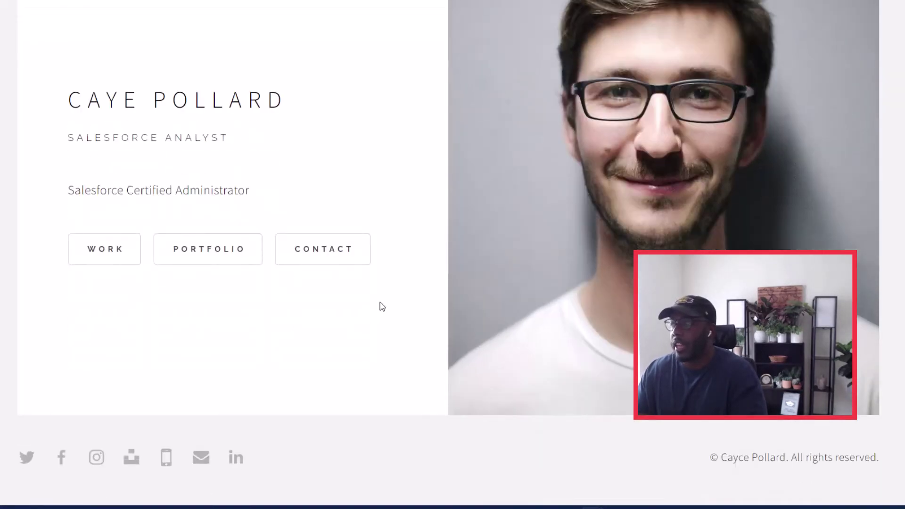